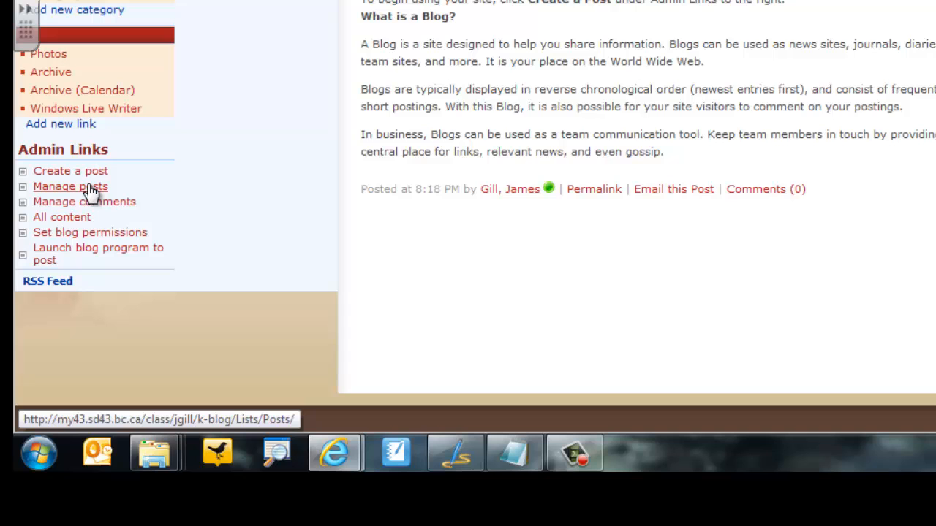
# Delete the "Welcome to your Blog!" post from the blog's Posts list and return to the blog home page.
pyautogui.click(89, 191)
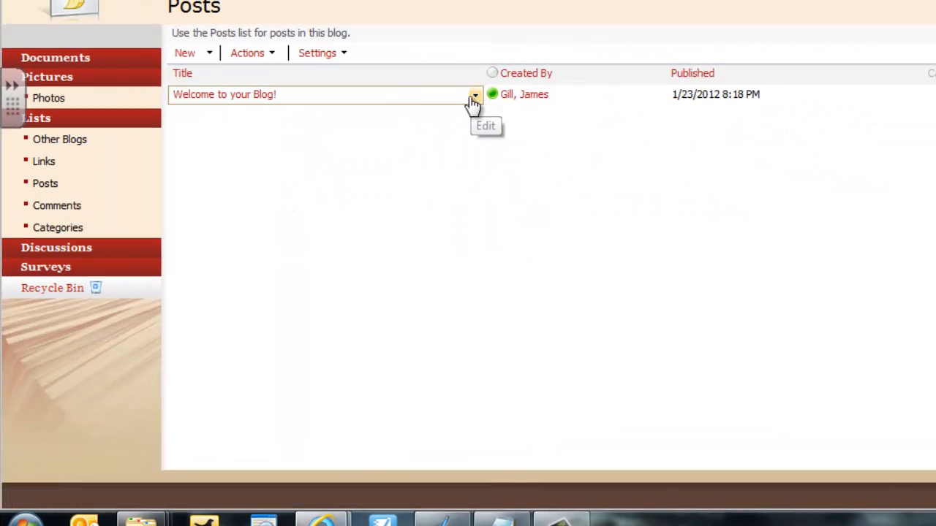
pyautogui.click(474, 99)
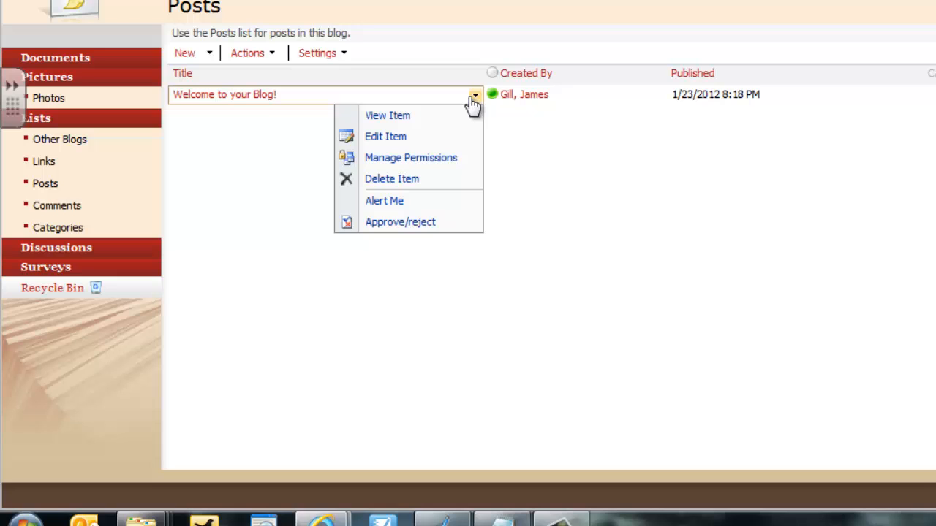
pyautogui.click(407, 179)
pyautogui.click(835, 183)
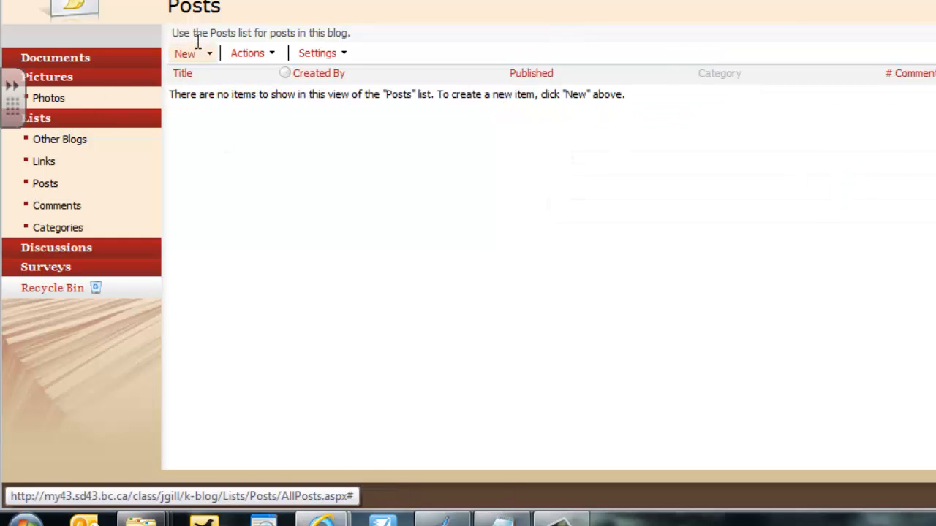
pyautogui.click(232, 2)
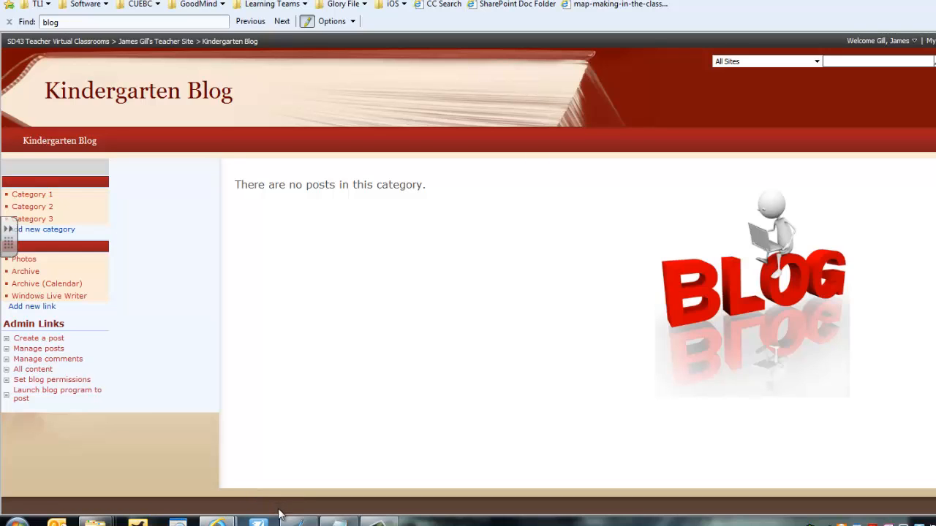
# Switch to Windows Live Writer and remove the Kindergarten Blog account from its blog accounts.
pyautogui.click(300, 522)
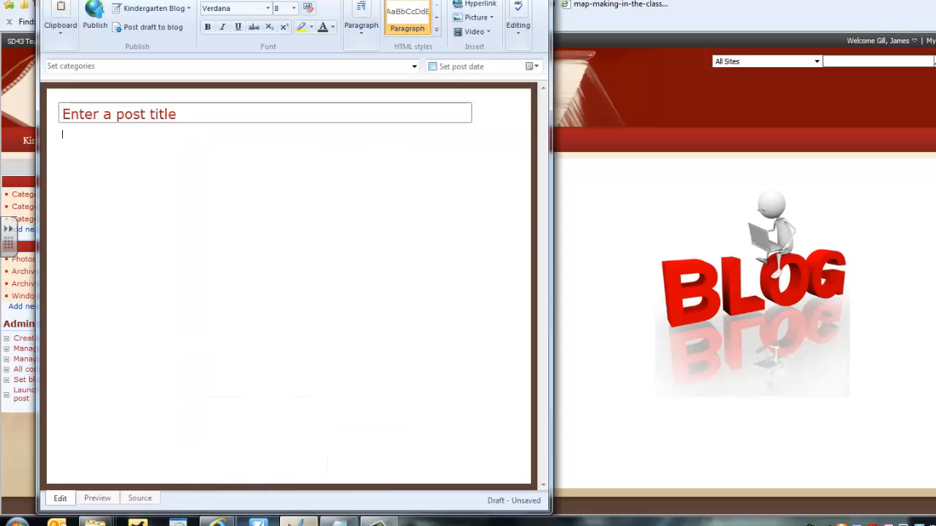
pyautogui.click(175, 8)
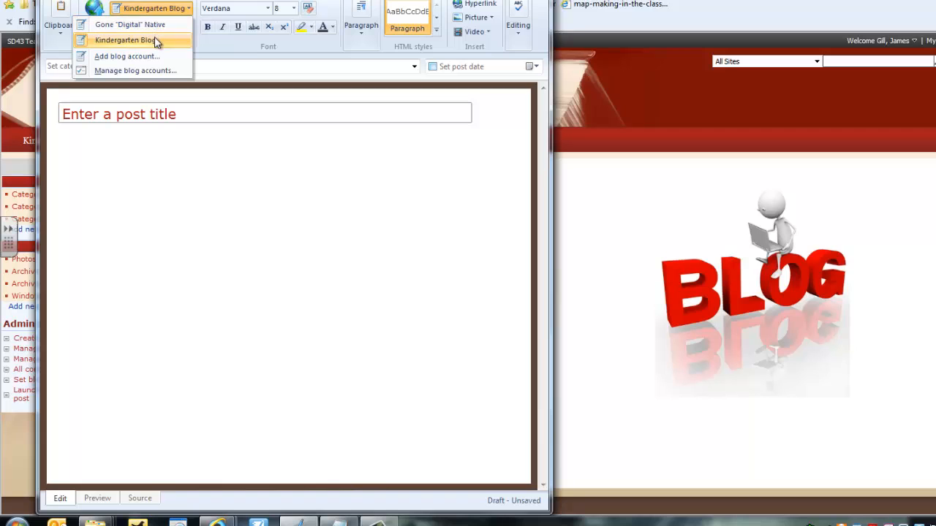
pyautogui.click(148, 70)
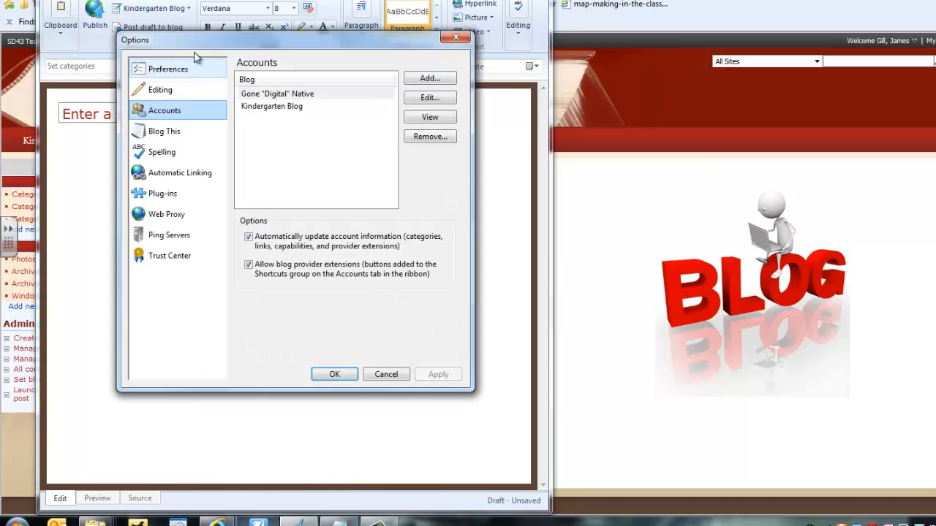
pyautogui.click(337, 107)
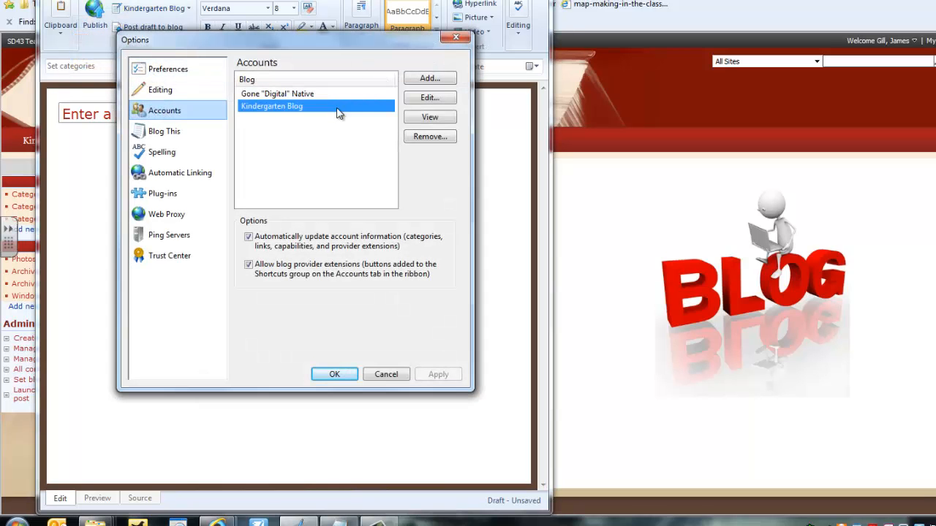
pyautogui.click(429, 139)
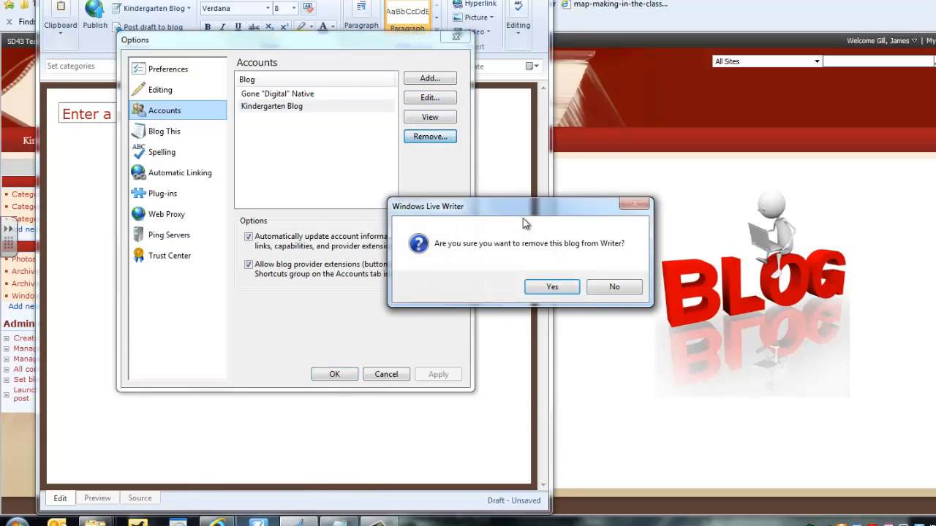
pyautogui.click(550, 287)
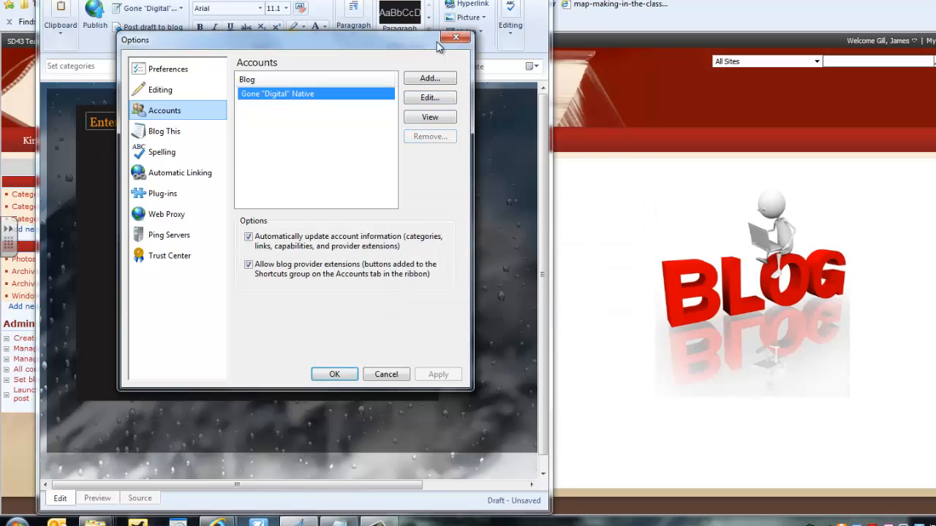
pyautogui.click(454, 38)
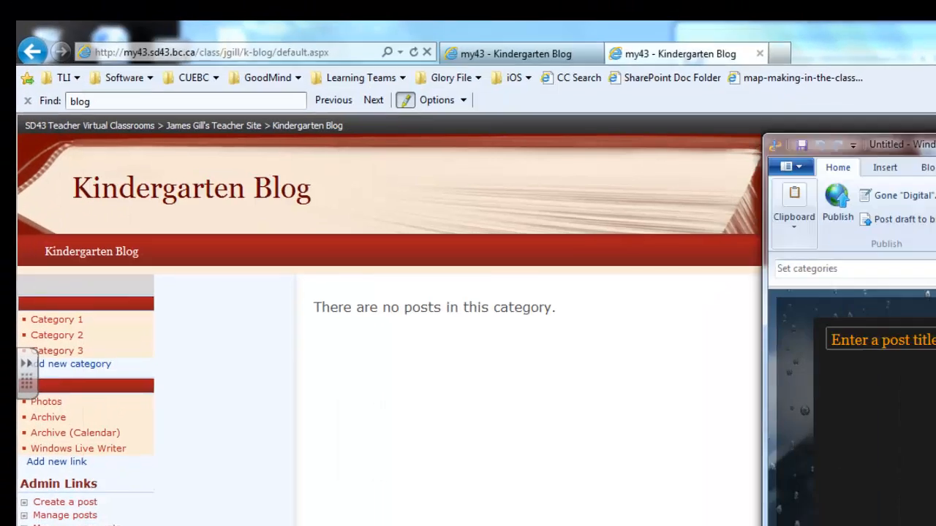
# Switch to the browser and copy the full web address of the Kindergarten Blog home page.
pyautogui.moveTo(914, 145); pyautogui.dragTo(847, 45)
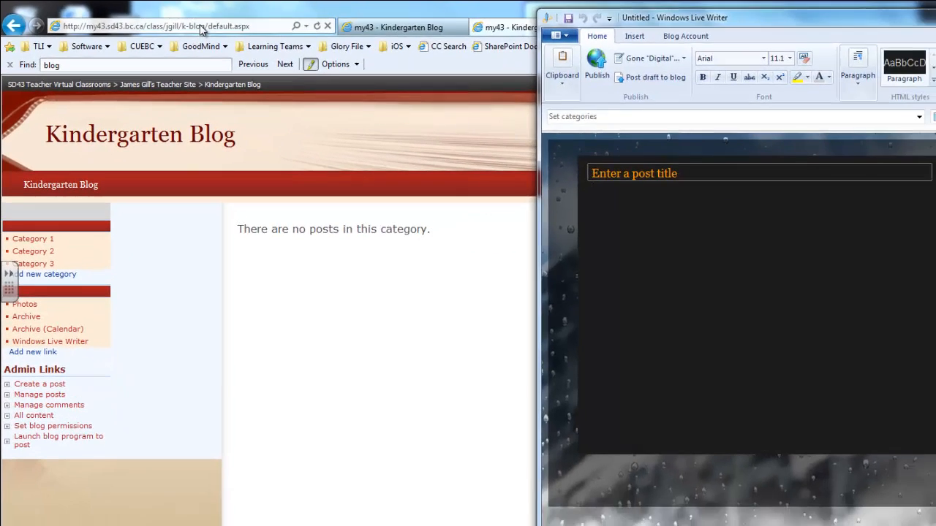
pyautogui.click(270, 54)
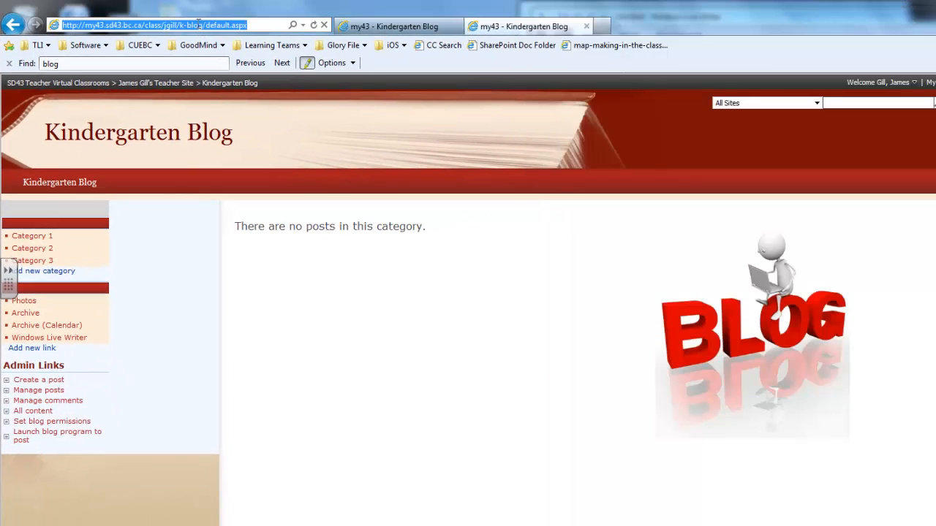
pyautogui.click(198, 25)
pyautogui.moveTo(255, 28); pyautogui.dragTo(66, 24)
pyautogui.hotkey('ctrl', 'c')
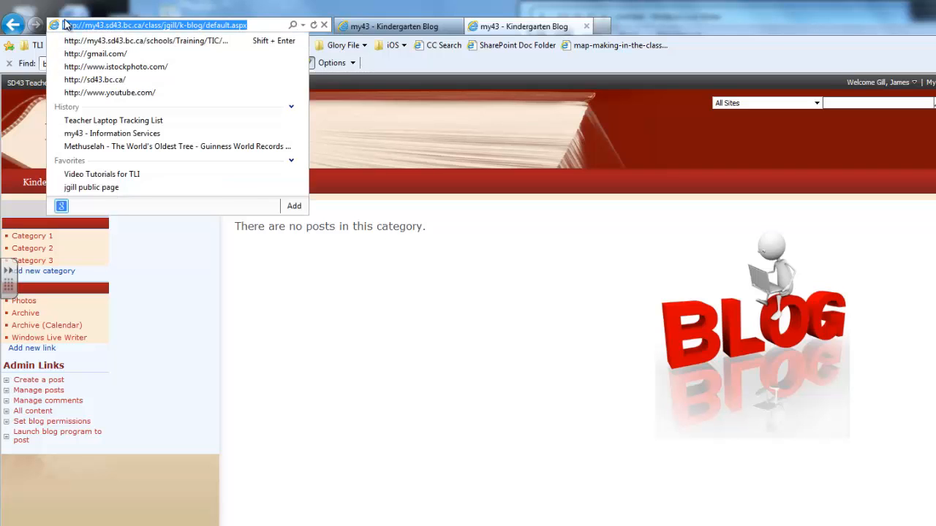
pyautogui.click(327, 328)
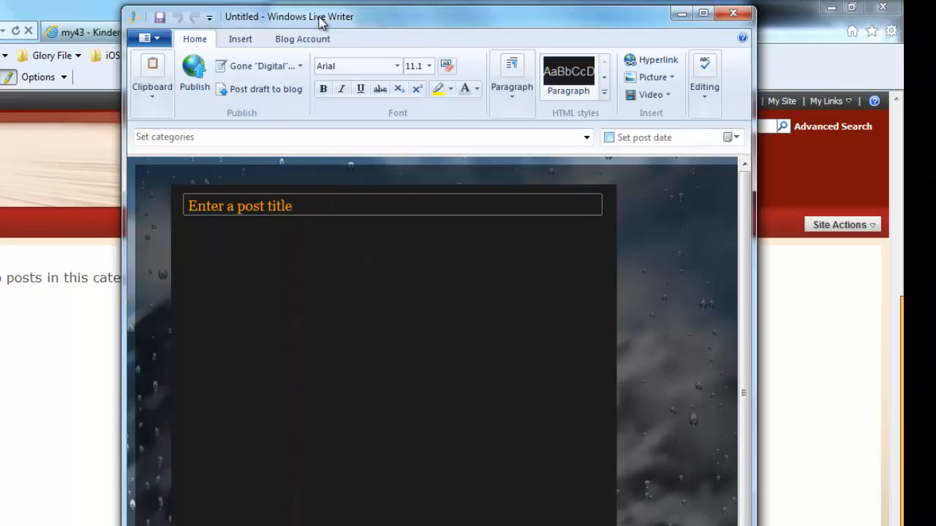
# In Windows Live Writer, add a SharePoint blog account with the copied address, downloading its theme and keeping the nickname Kindergarten Blog.
pyautogui.moveTo(320, 22); pyautogui.dragTo(290, 22)
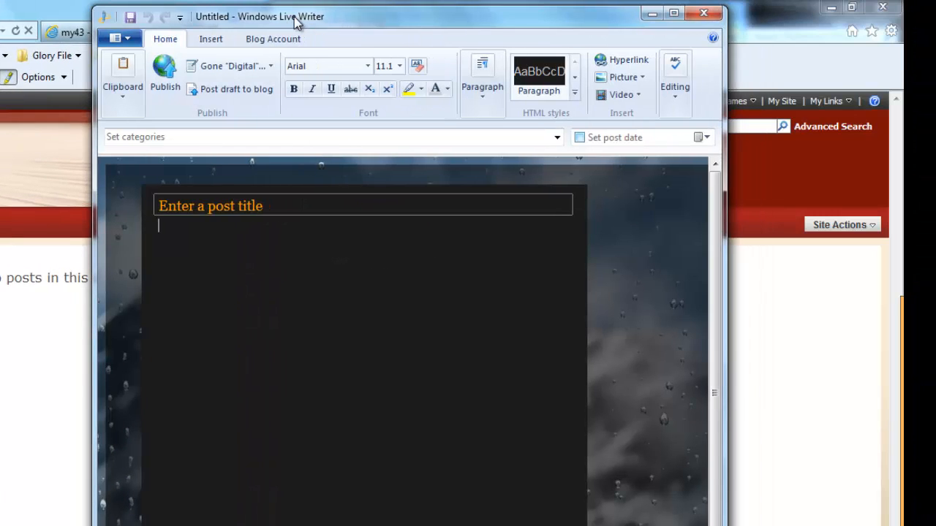
pyautogui.click(273, 67)
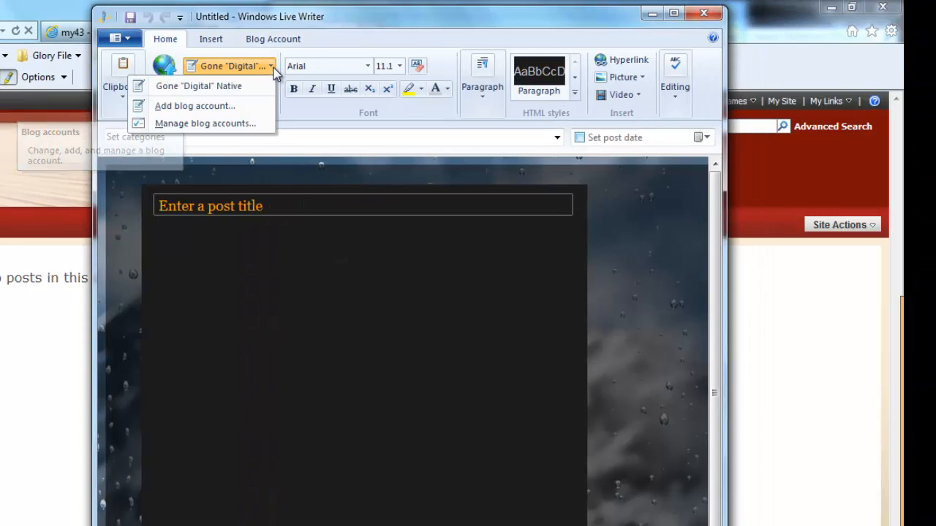
pyautogui.click(229, 106)
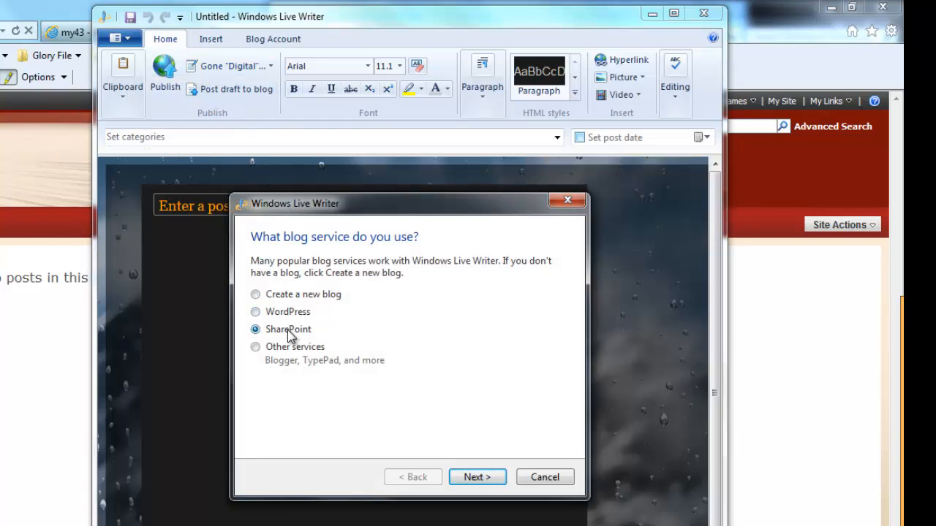
pyautogui.click(471, 478)
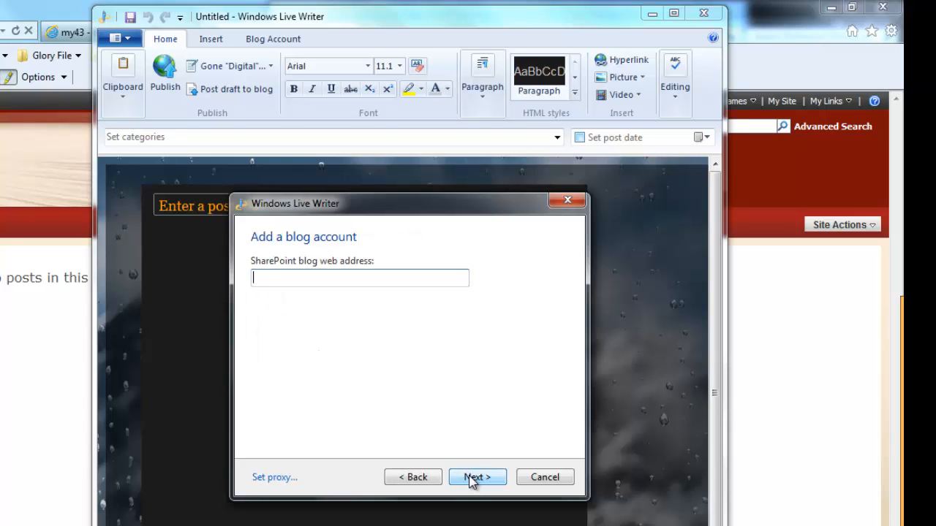
pyautogui.hotkey('ctrl', 'v')
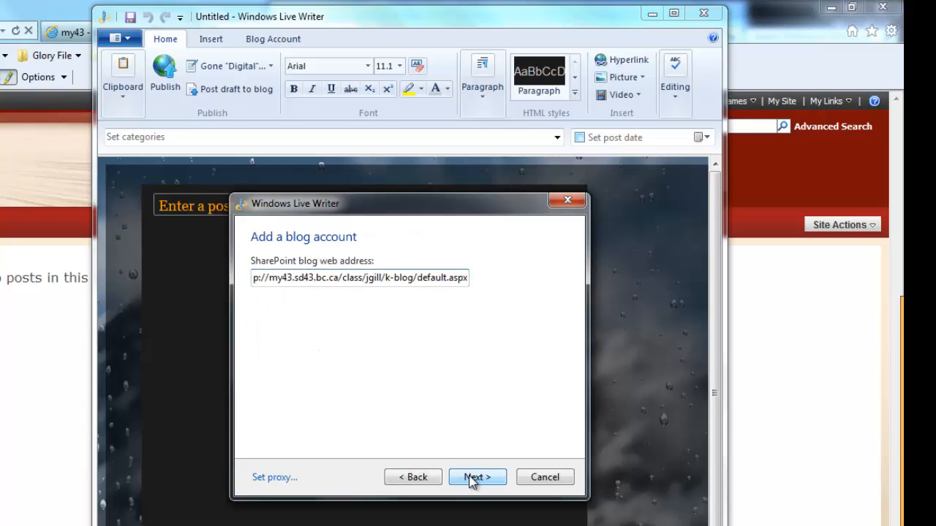
pyautogui.click(471, 479)
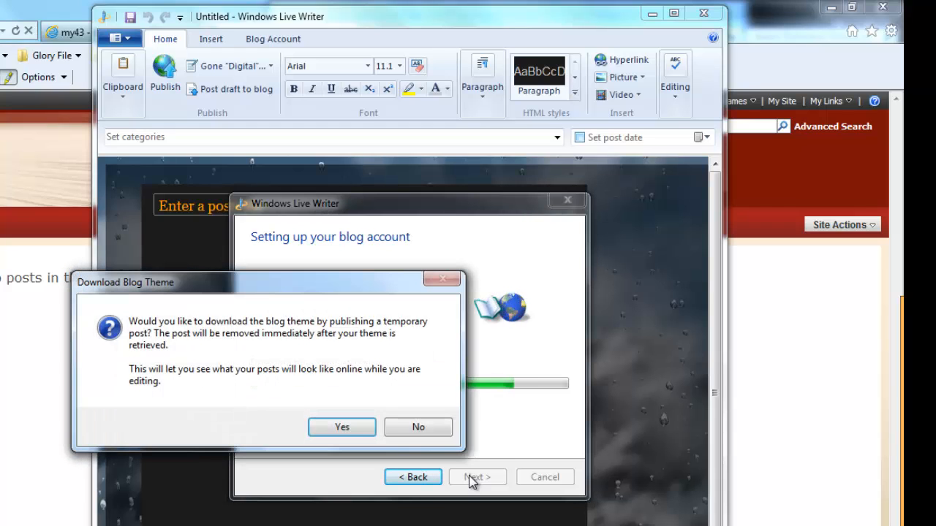
pyautogui.click(368, 429)
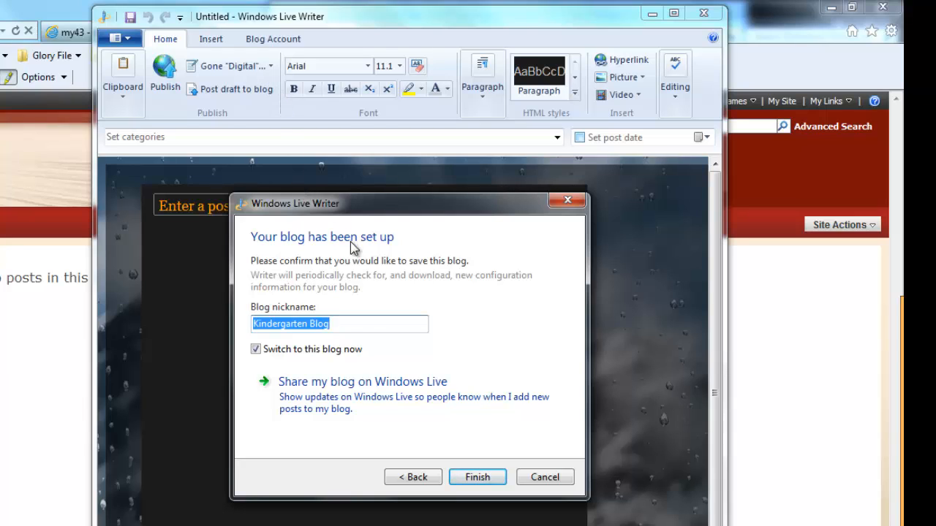
pyautogui.click(468, 483)
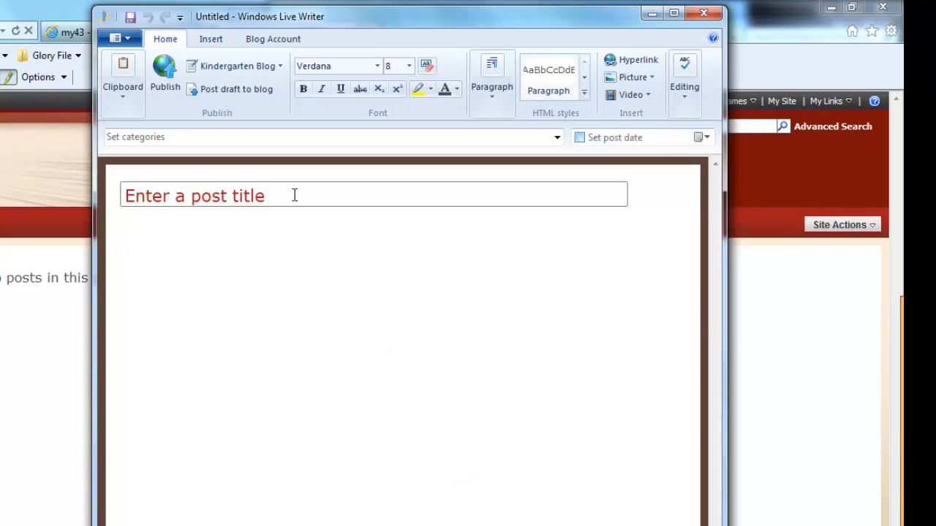
# Title the new blog post "My Family Vacation".
pyautogui.click(294, 195)
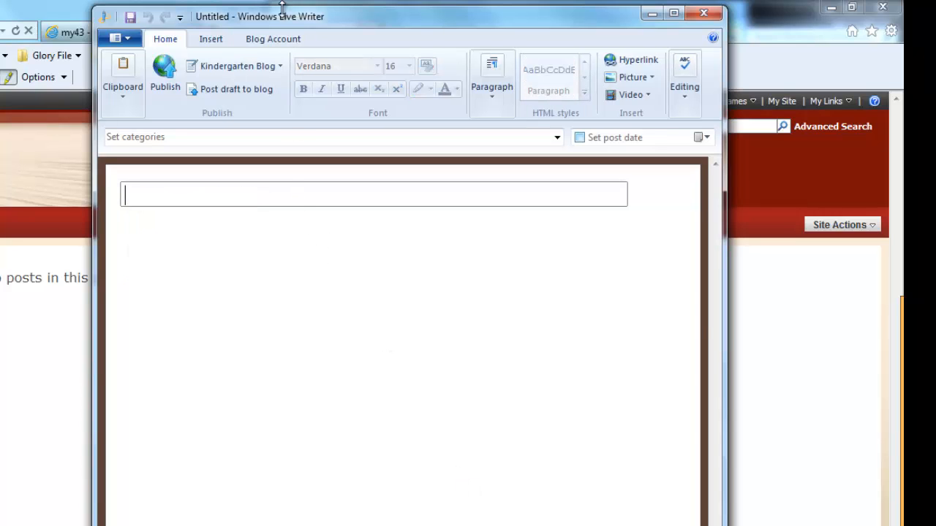
pyautogui.moveTo(354, 23); pyautogui.dragTo(353, 19)
pyautogui.moveTo(485, 17); pyautogui.dragTo(310, 22)
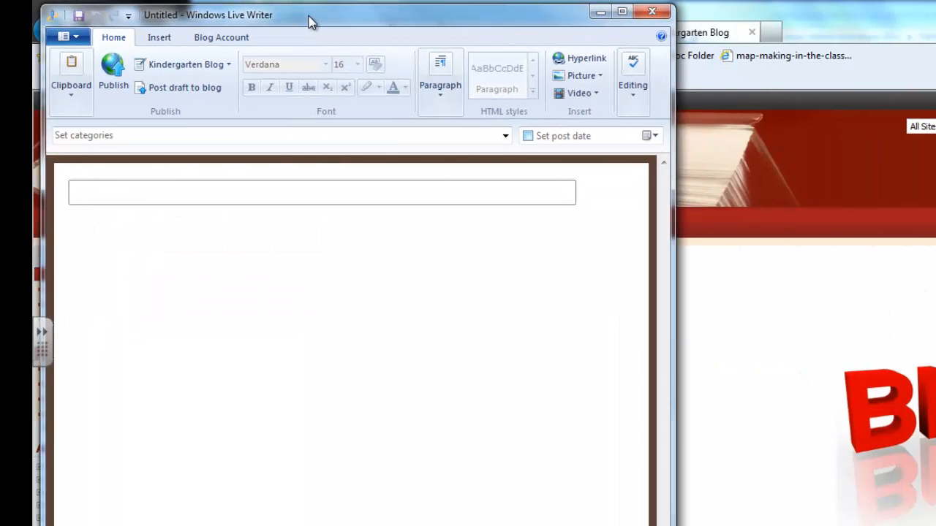
pyautogui.write('My Family Vacation')
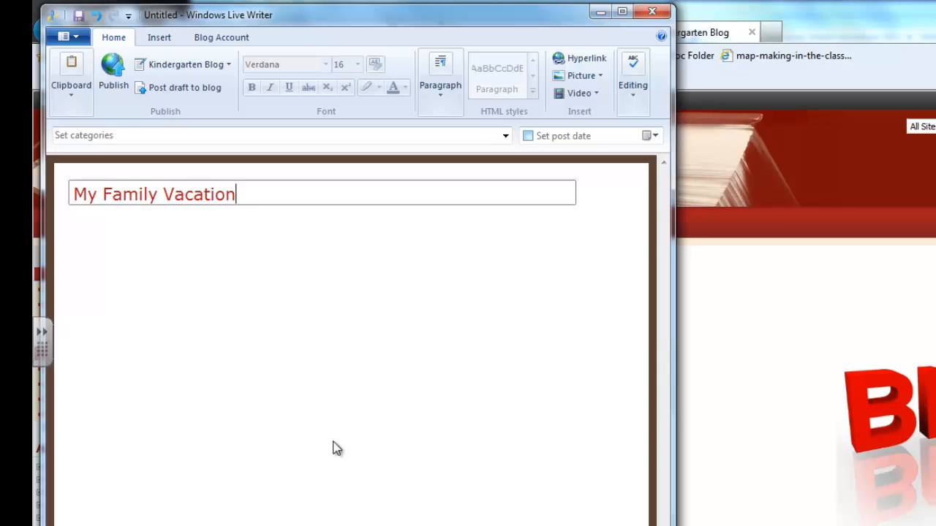
# Copy the prepared vacation text from Notepad into the body of the blog post.
pyautogui.click(394, 525)
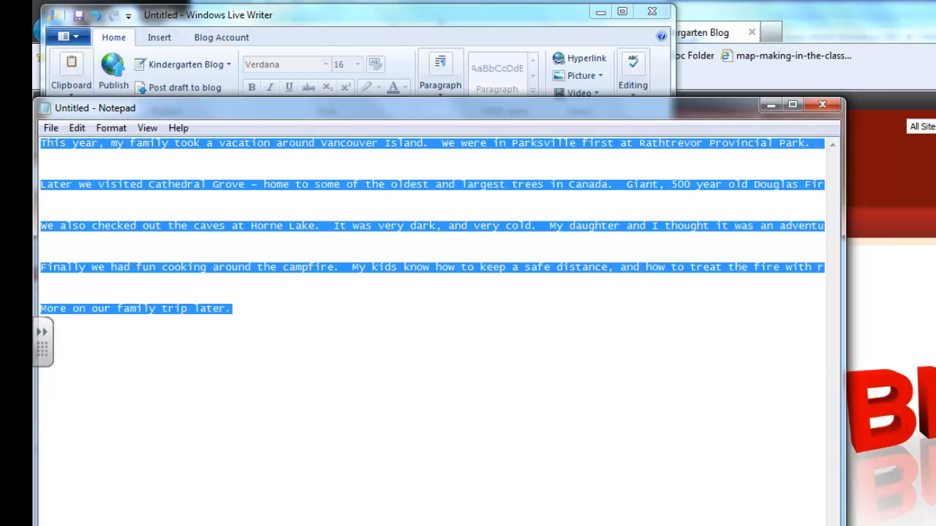
pyautogui.hotkey('alt', 'Tab')
pyautogui.write('This year, my family took a vacation around Vancouver Island.  We were in Parksville first at Rathtrevor Provincial Park.  Beaches, running water, even free showers in the campsite.  It was paradise!  We camped in the walk-in area because the campsite was pretty full.  This turned out to be a lucky stroke as the whole area was covered with grass.  I would rather camp on grass than gravel any day.  Later we visited Cathedral Grove – home to some of the oldest and largest trees in Canada.  Giant, 500 year old Douglas Fir trees everywhere.  My kids loved posing on them and around them.  We also checked out the caves at Horne Lake.  It was very dark, and very cold.  My daughter and I thought it was an adventure.  Both my boys thought it was very dark, and very cold.  They mostly stayed out of the caves with Mom.  Finally we had fun cooking around the campfire.  My kids know how to keep a safe distance, and how to treat the fire with respect.  They have to – anything less and there might not be any marshmallows that night!  More on our family trip later.')
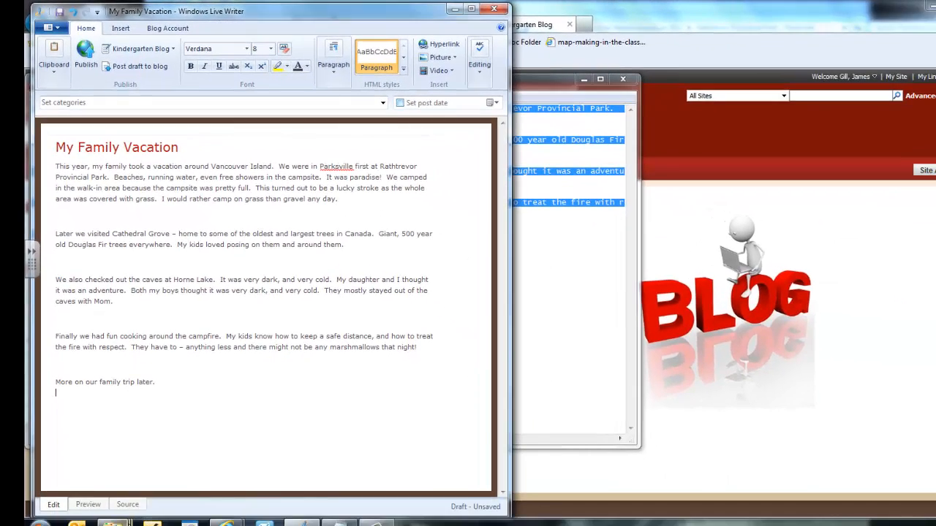
# Insert Parksville (1) (800x599).jpg from the Rathtrevor Provincial Park - Parksville folder into the first paragraph, after "It was paradise!".
pyautogui.moveTo(113, 521)
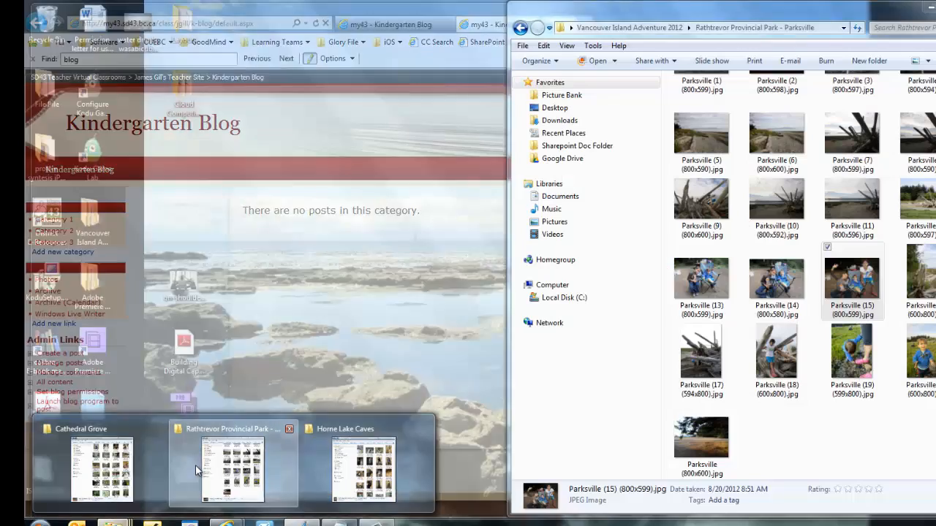
pyautogui.click(196, 465)
pyautogui.scroll(1, 690, 155)
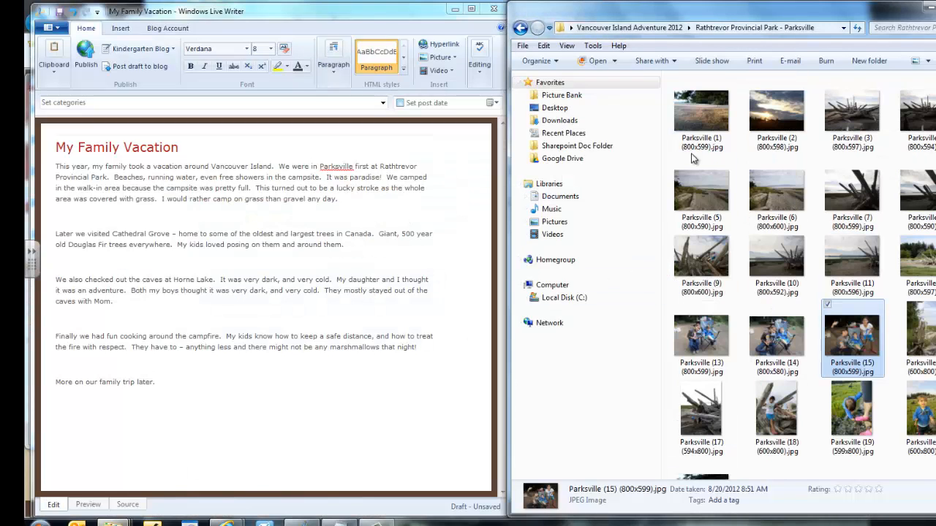
pyautogui.moveTo(700, 116)
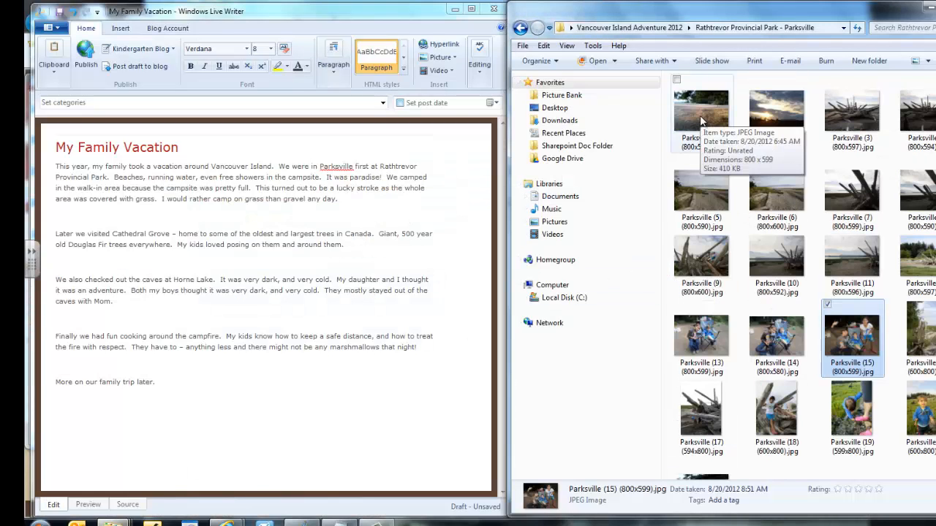
pyautogui.moveTo(699, 119); pyautogui.dragTo(383, 180)
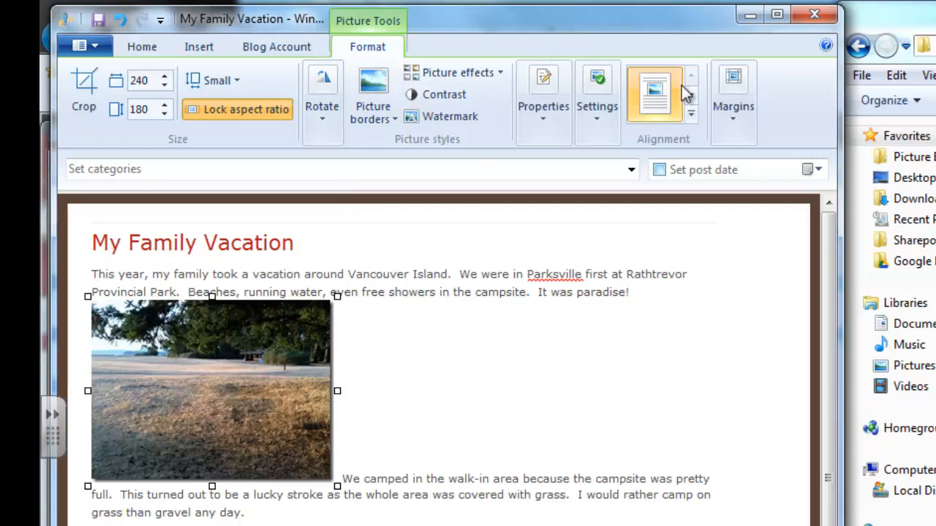
# Apply the thick black picture border to the Parksville photo in the first paragraph and adjust its alignment.
pyautogui.click(365, 94)
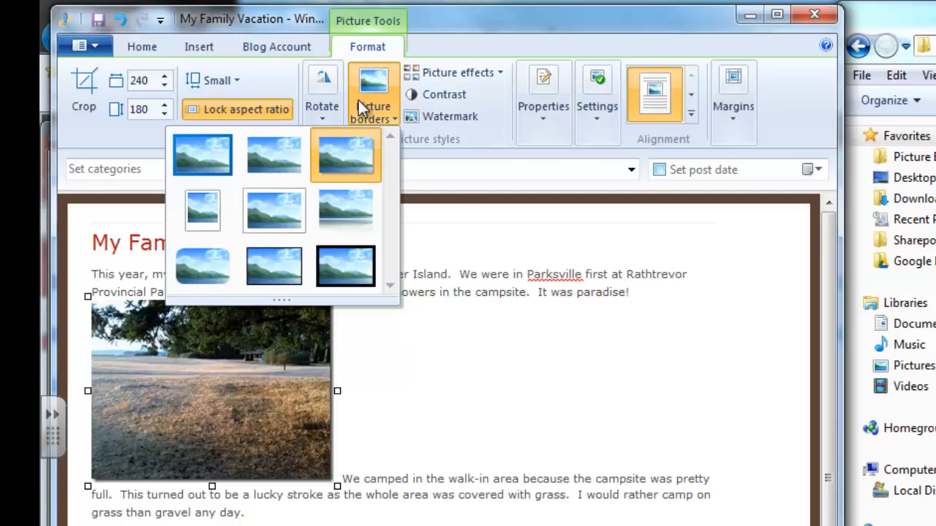
pyautogui.click(335, 268)
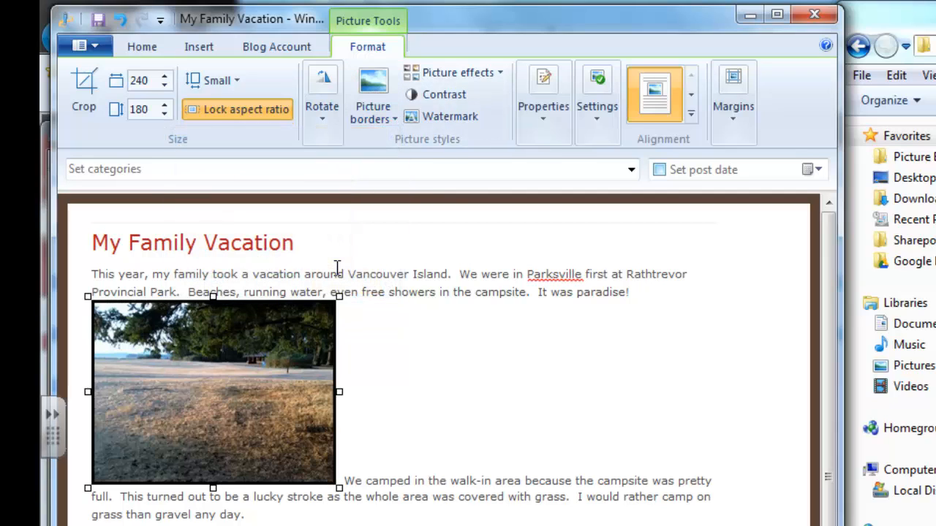
pyautogui.click(690, 98)
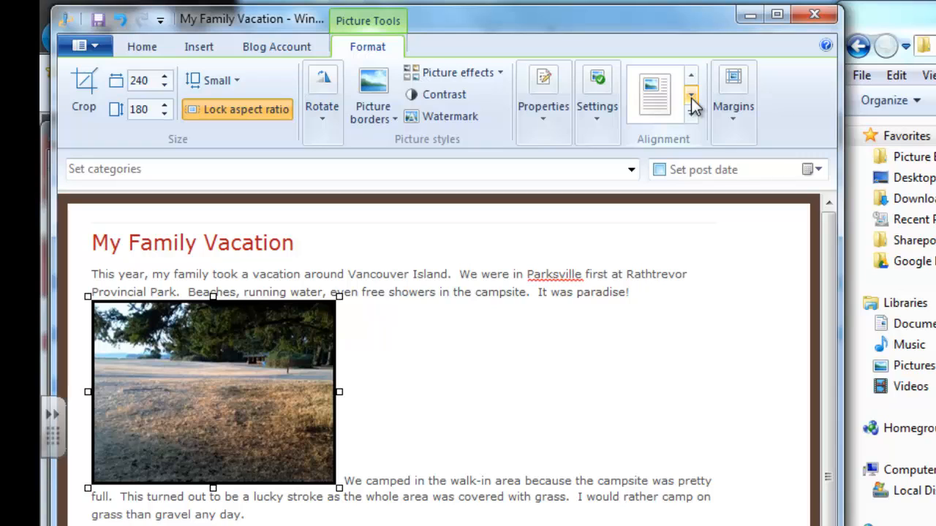
pyautogui.click(691, 98)
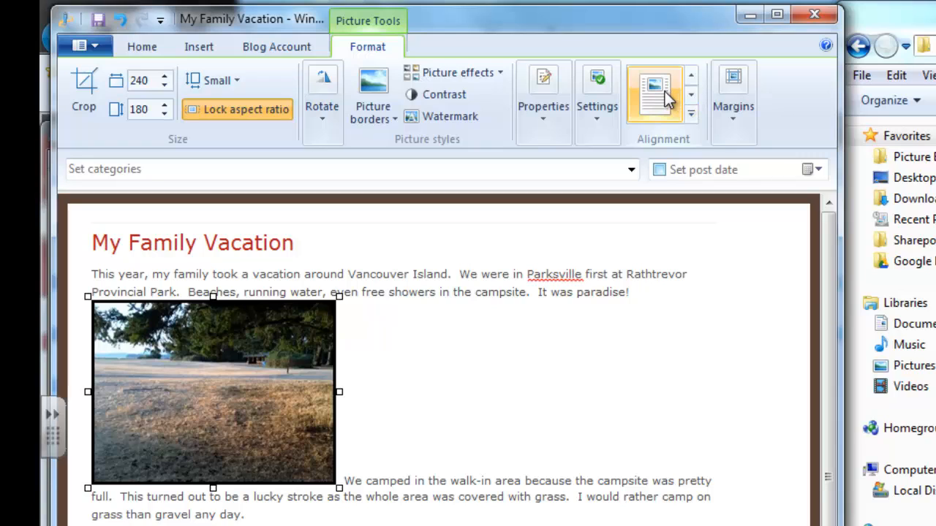
pyautogui.click(664, 97)
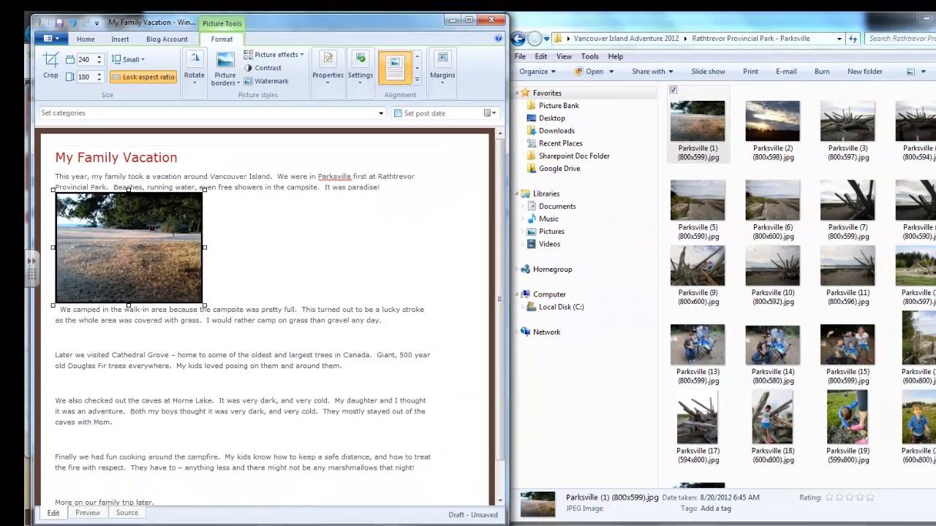
# Insert IMG_0254 (600x800).jpg from the Cathedral Grove folder at the end of the Cathedral Grove paragraph and align it right.
pyautogui.click(168, 525)
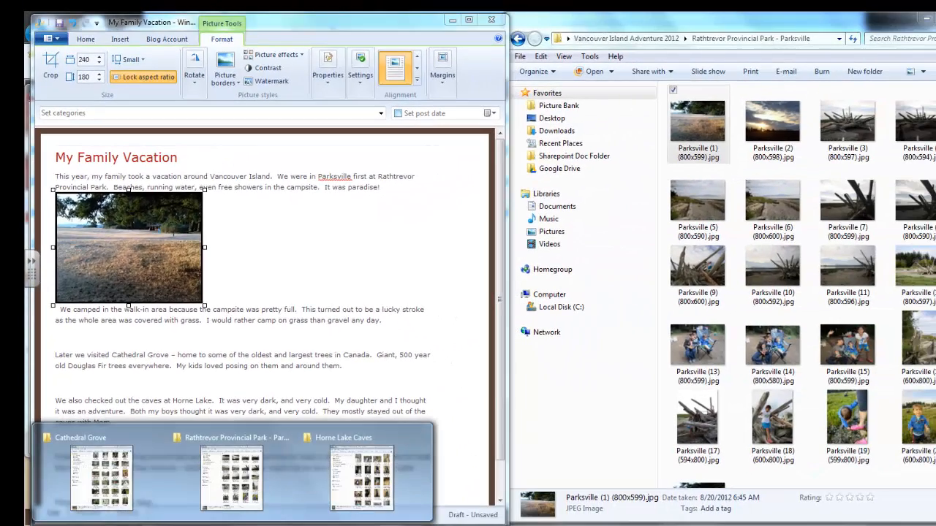
pyautogui.click(103, 499)
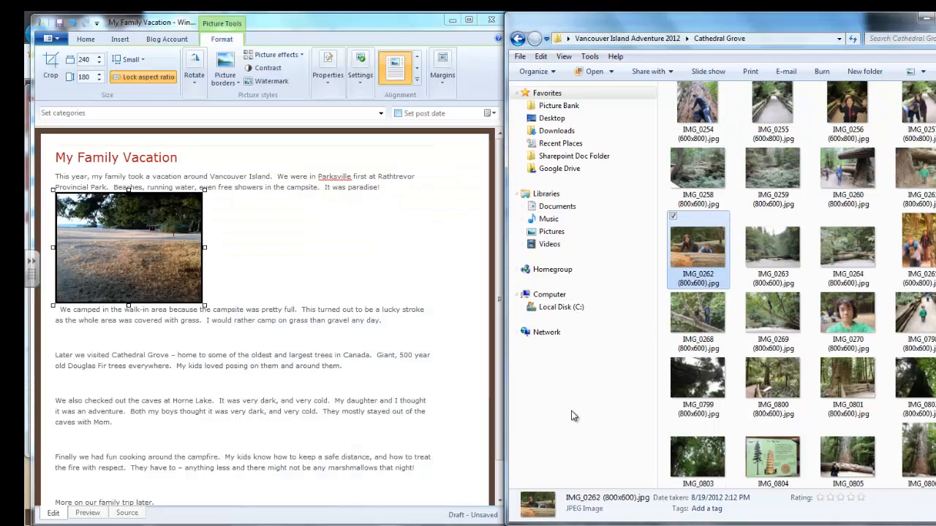
pyautogui.scroll(3, 780, 300)
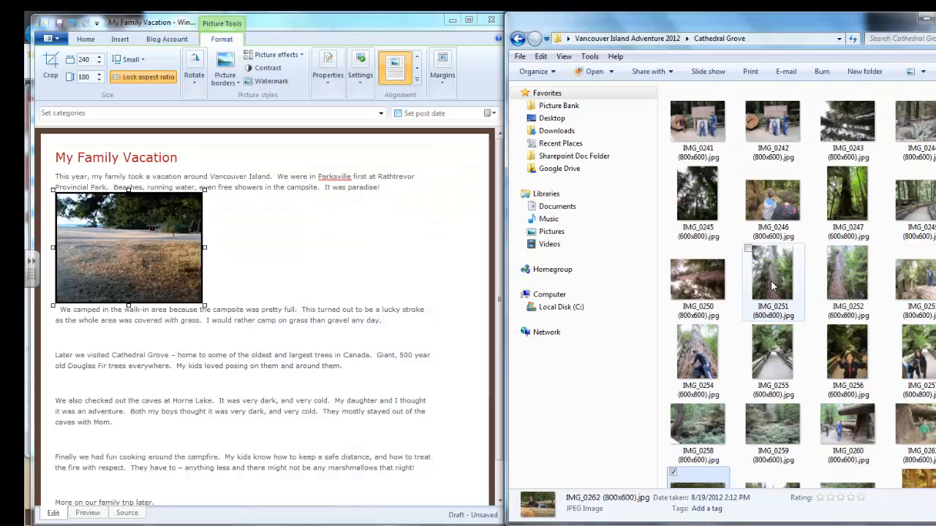
pyautogui.moveTo(696, 357); pyautogui.dragTo(347, 372)
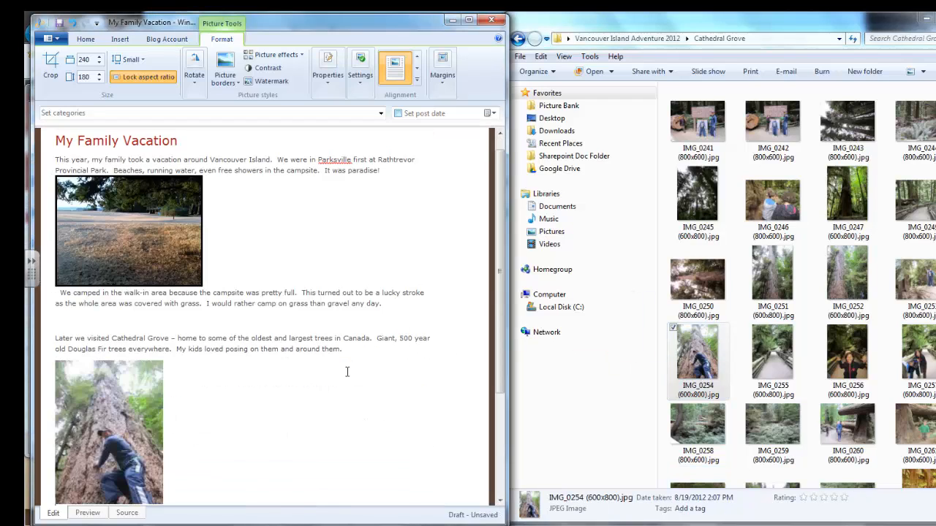
pyautogui.click(416, 68)
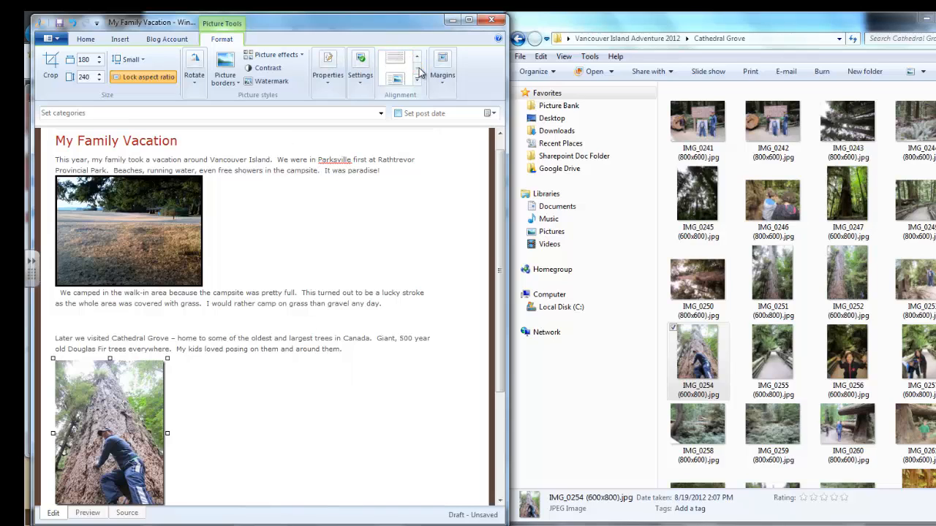
pyautogui.click(388, 74)
pyautogui.click(174, 425)
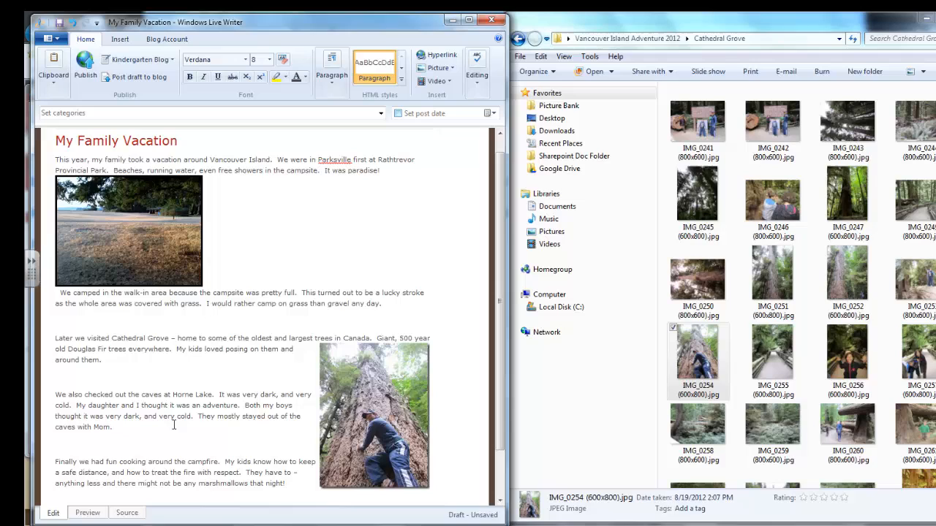
# Add blank lines before the "We also checked out the caves at Horne Lake" paragraph, moving it below the tree photo.
pyautogui.click(55, 395)
pyautogui.press('Return')
pyautogui.press('Return')
pyautogui.press('Return')
pyautogui.press('Return')
pyautogui.press('Return')
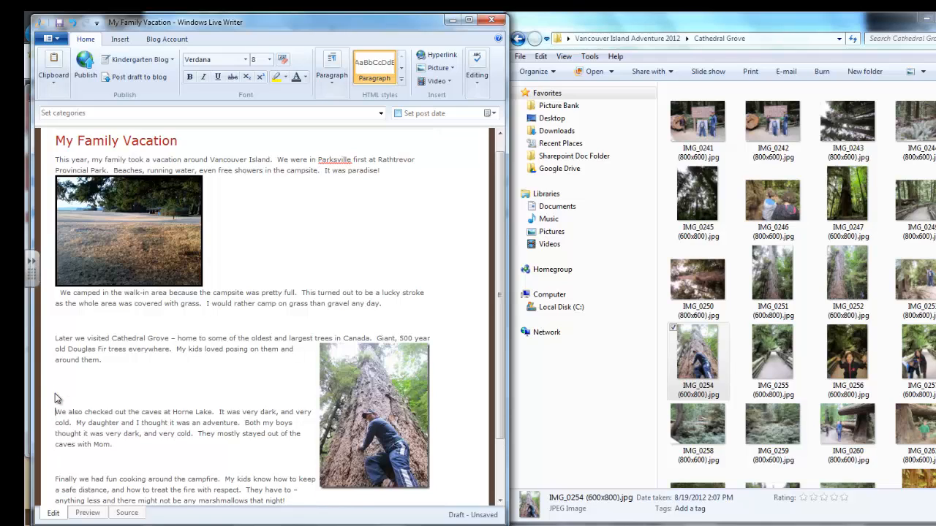
pyautogui.press('Return')
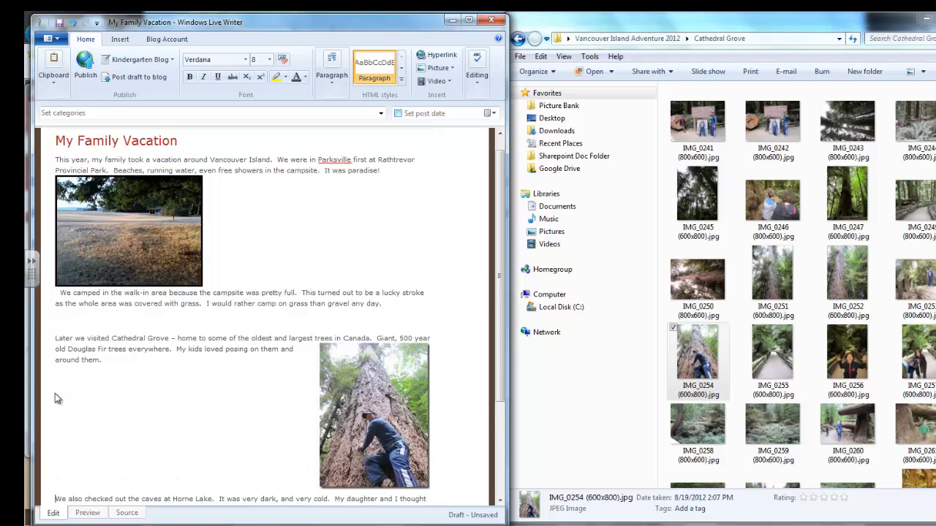
# Insert Horne Lake Caves (6).jpg from the Horne Lake Caves folder after "It was very dark, and very cold." in the caves paragraph.
pyautogui.scroll(-1, 61, 424)
pyautogui.scroll(-3, 60, 424)
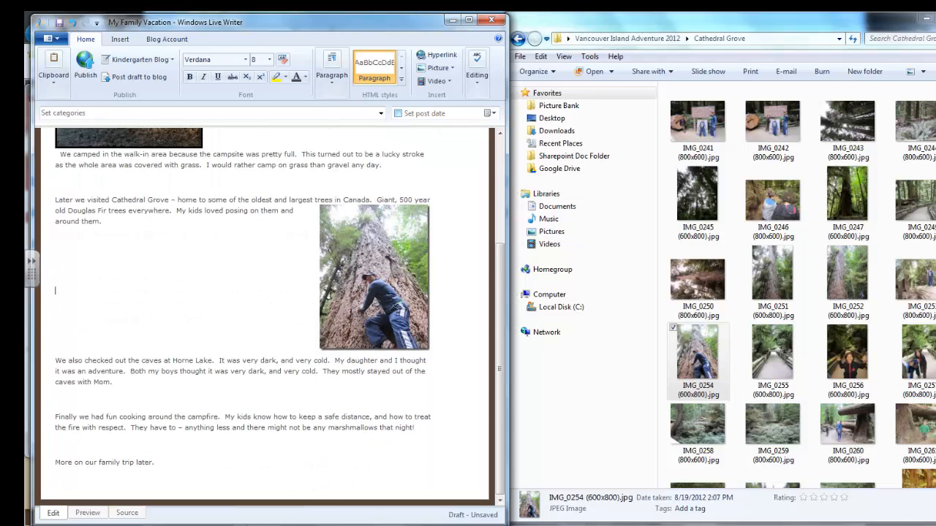
pyautogui.moveTo(241, 521)
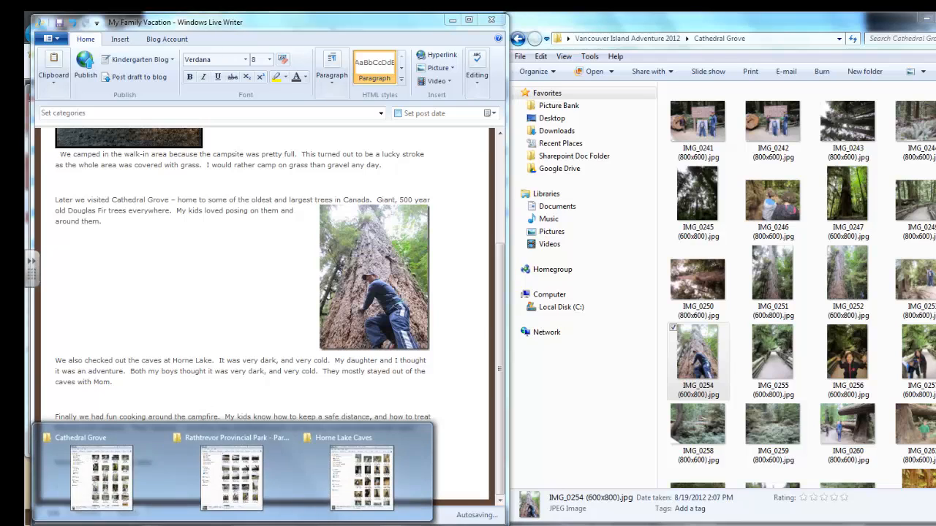
pyautogui.click(343, 484)
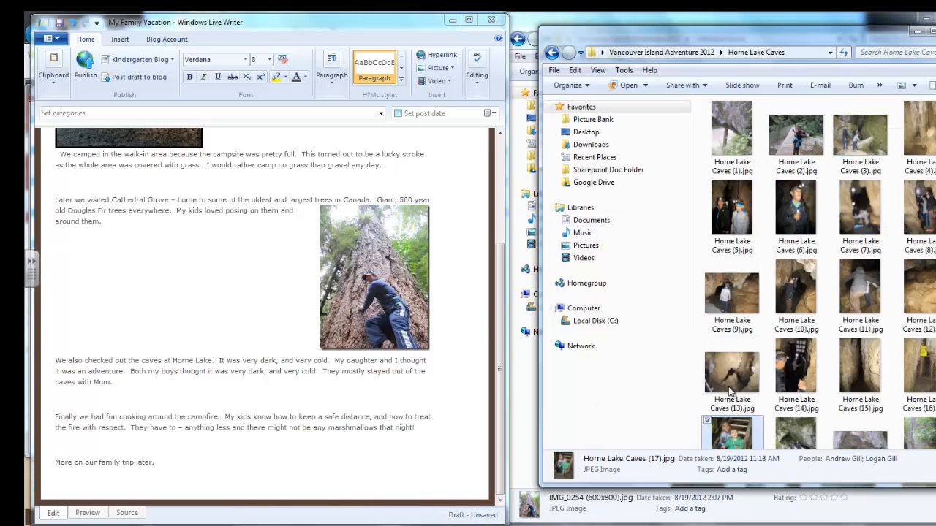
pyautogui.click(800, 221)
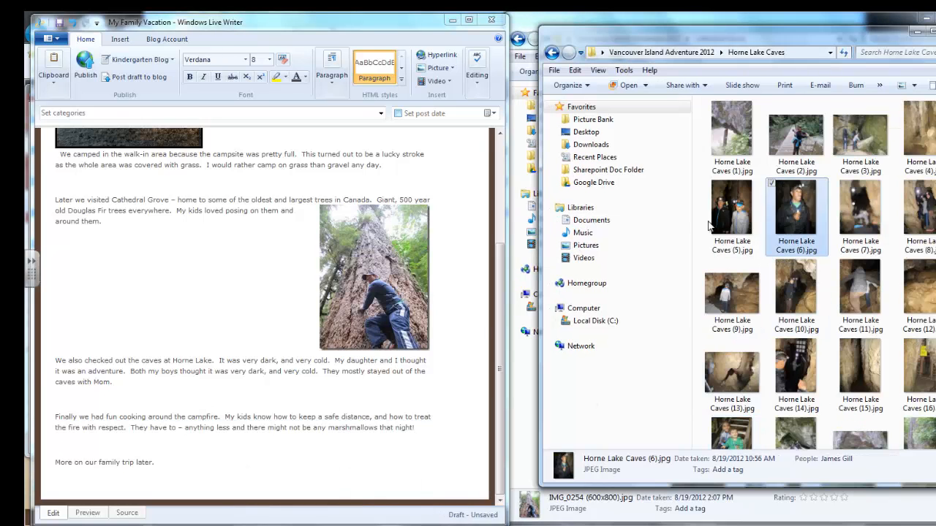
pyautogui.click(246, 382)
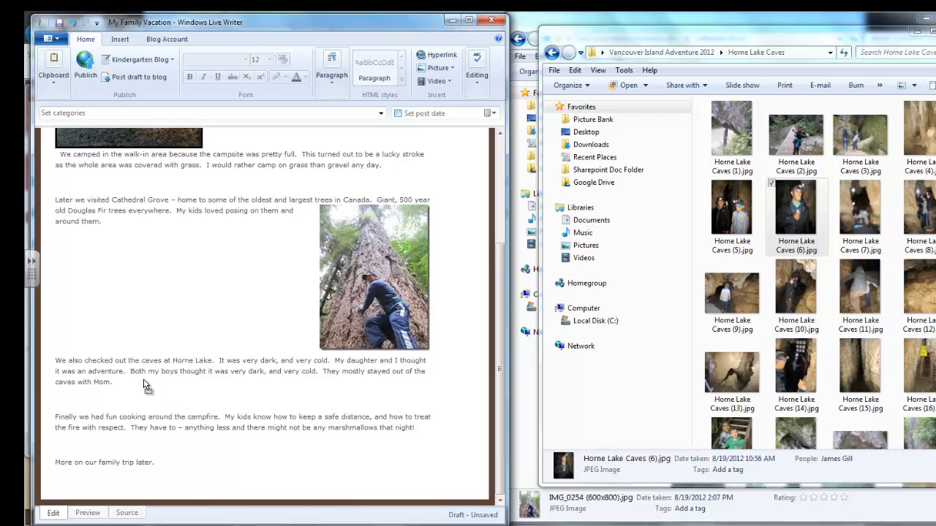
pyautogui.click(333, 365)
pyautogui.hotkey('ctrl', 'v')
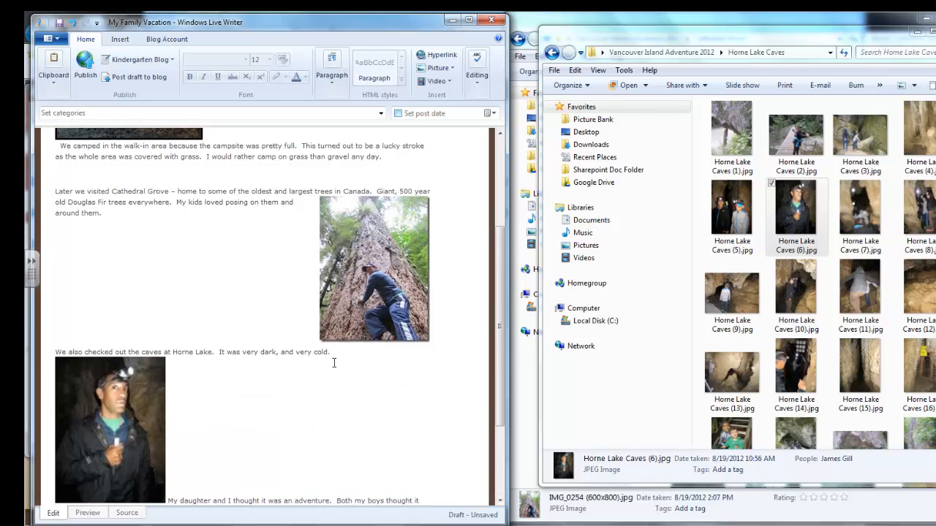
# Insert Horne Lake Caves (17).jpg after "They mostly stayed out of the caves with Mom." and align it right.
pyautogui.scroll(-3, 329, 398)
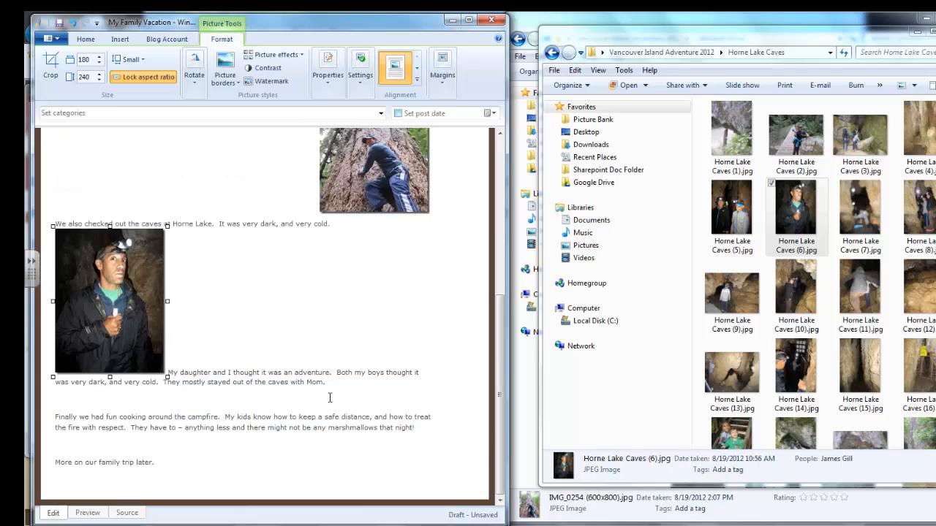
pyautogui.click(733, 437)
pyautogui.click(325, 384)
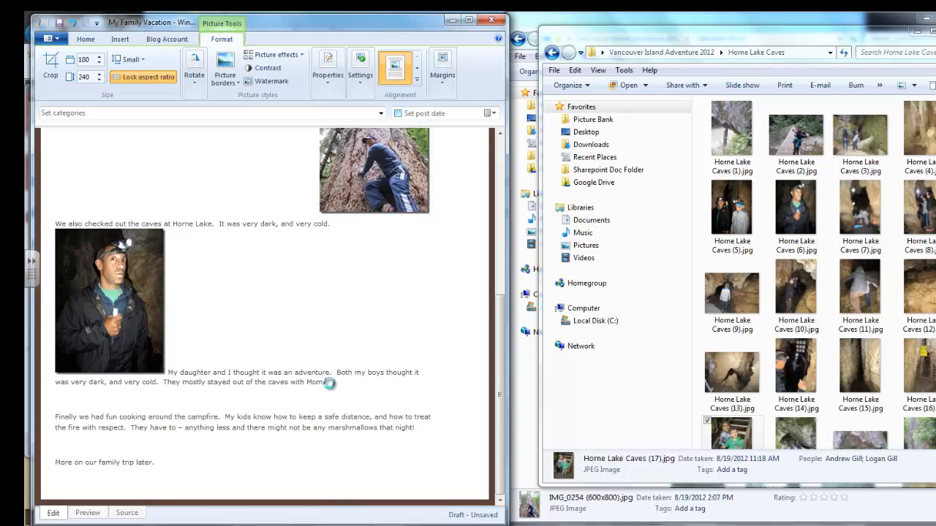
pyautogui.hotkey('ctrl', 'v')
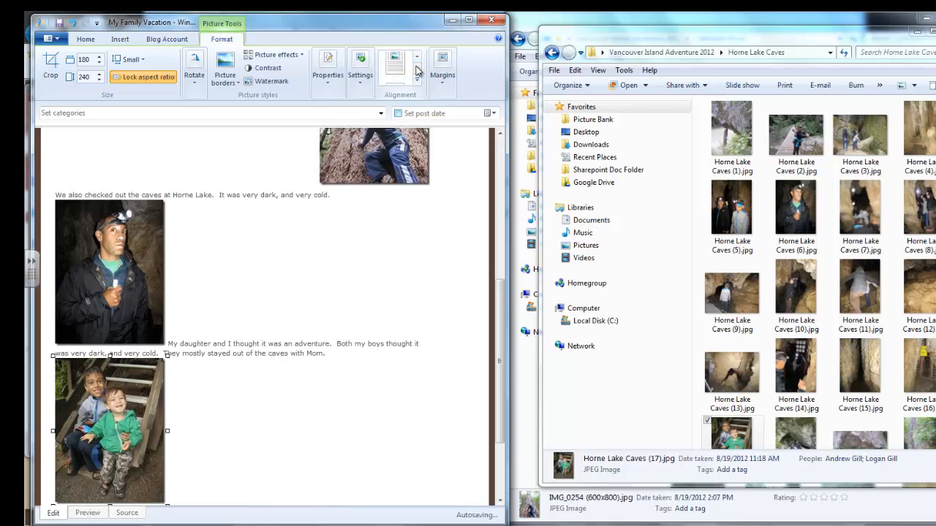
pyautogui.click(393, 67)
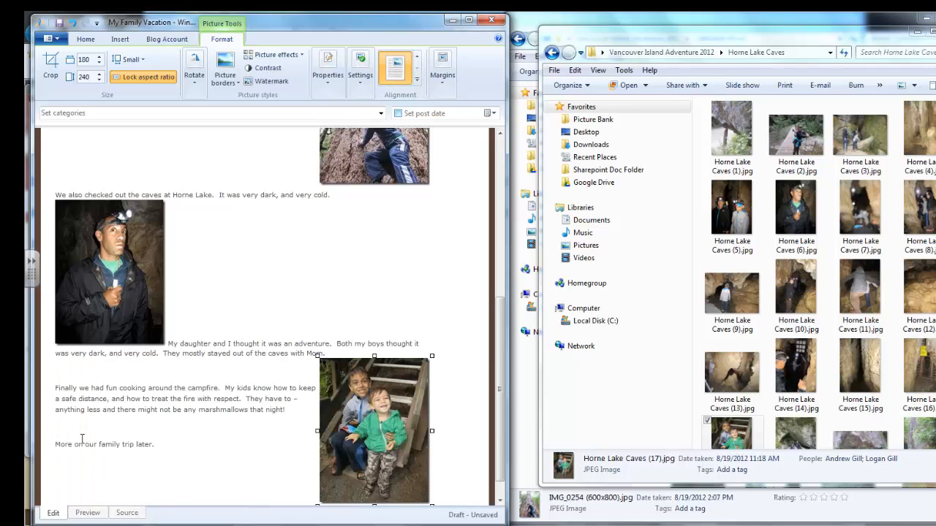
# Add blank lines before the "Finally we had fun cooking around the campfire" paragraph to push it down beside the photo's lower edge.
pyautogui.click(57, 387)
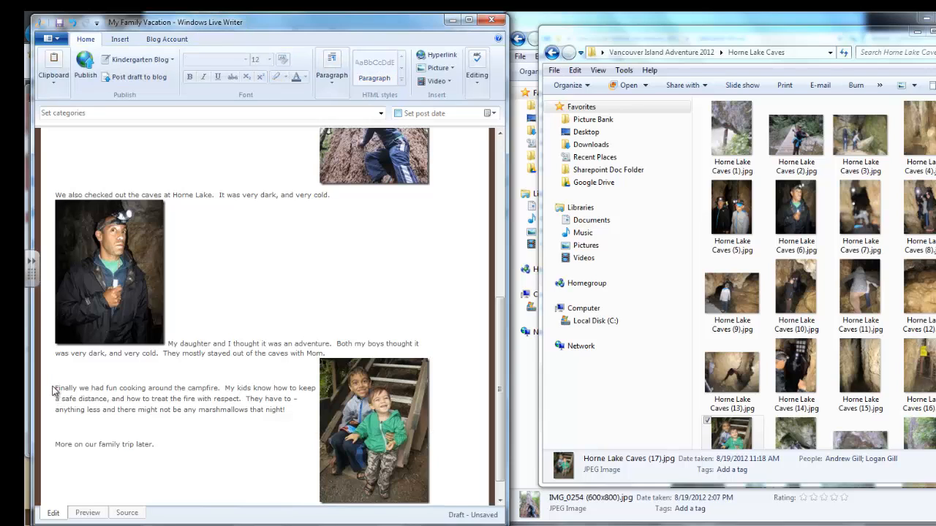
pyautogui.press('Return')
pyautogui.press('Return')
pyautogui.press('Return')
pyautogui.press('Return')
pyautogui.press('Return')
pyautogui.press('Return')
pyautogui.press('Return')
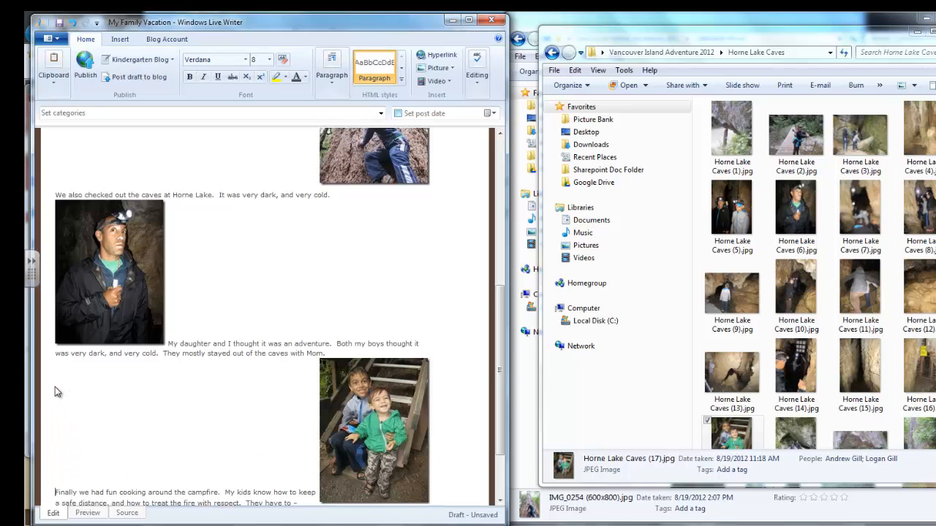
# Insert Parksville (15) (800x599).jpg from the Rathtrevor Provincial Park - Parksville folder between the campfire paragraph and the closing line.
pyautogui.scroll(-2, 55, 392)
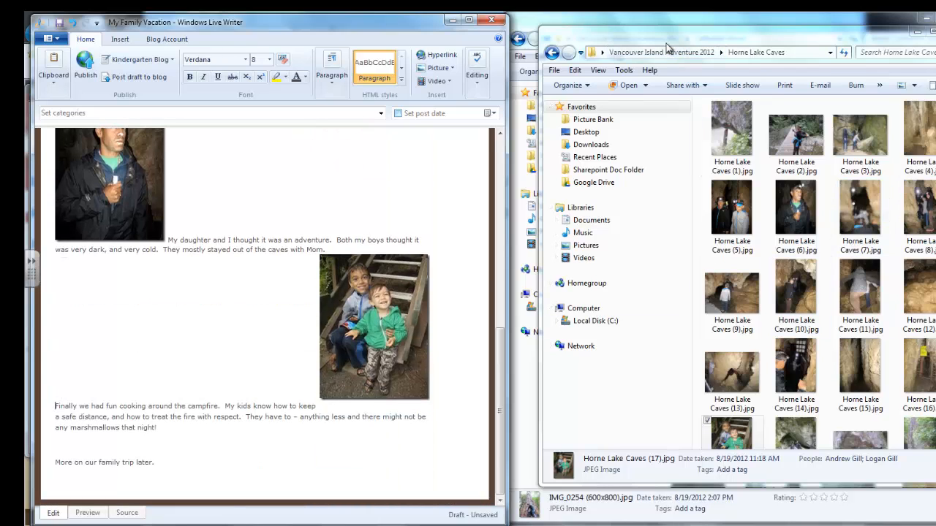
pyautogui.click(117, 525)
pyautogui.click(241, 471)
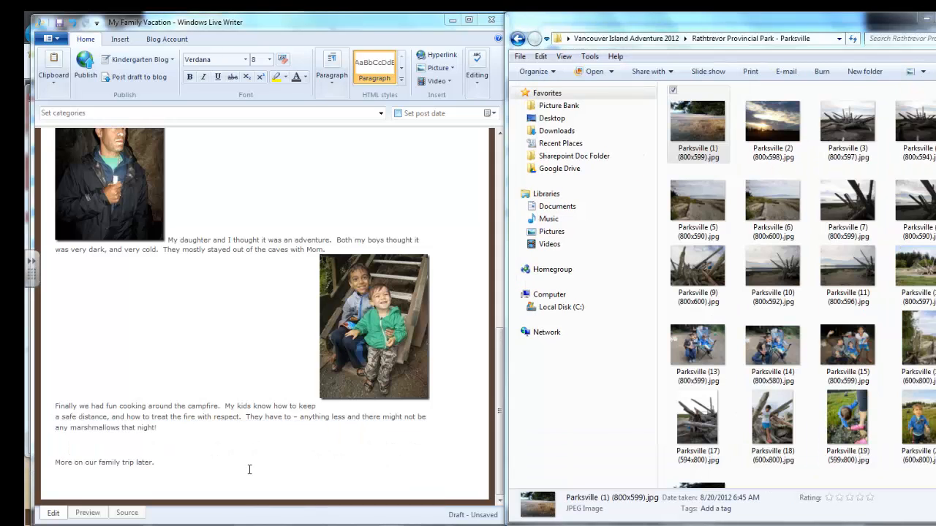
pyautogui.scroll(-2, 774, 341)
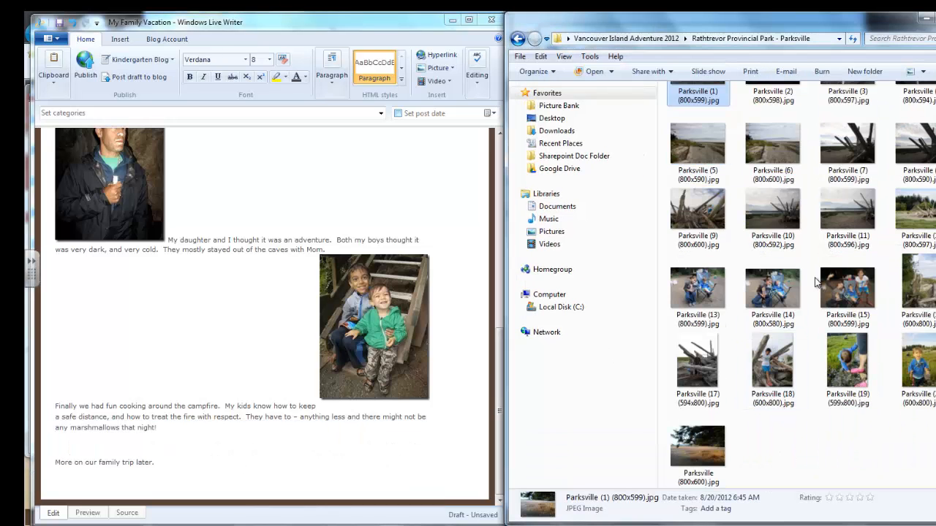
pyautogui.moveTo(849, 291); pyautogui.dragTo(215, 440)
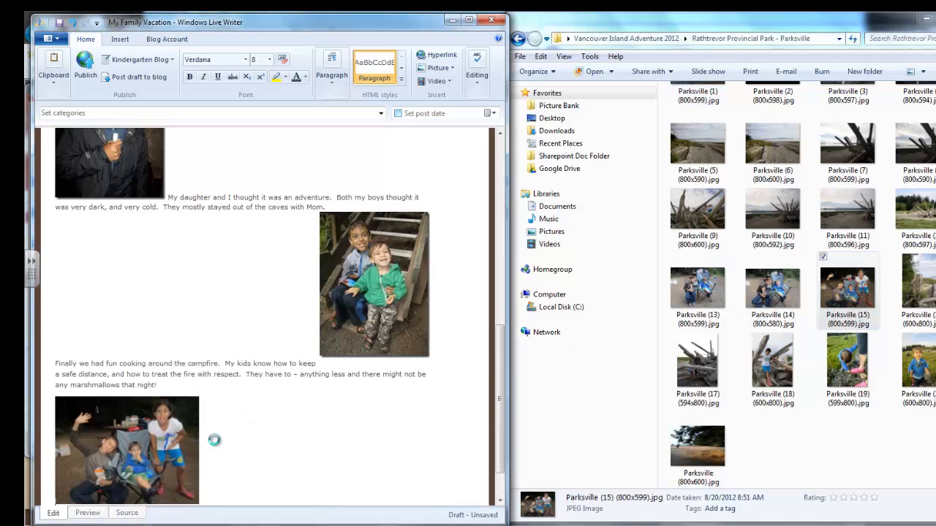
pyautogui.scroll(-2, 215, 440)
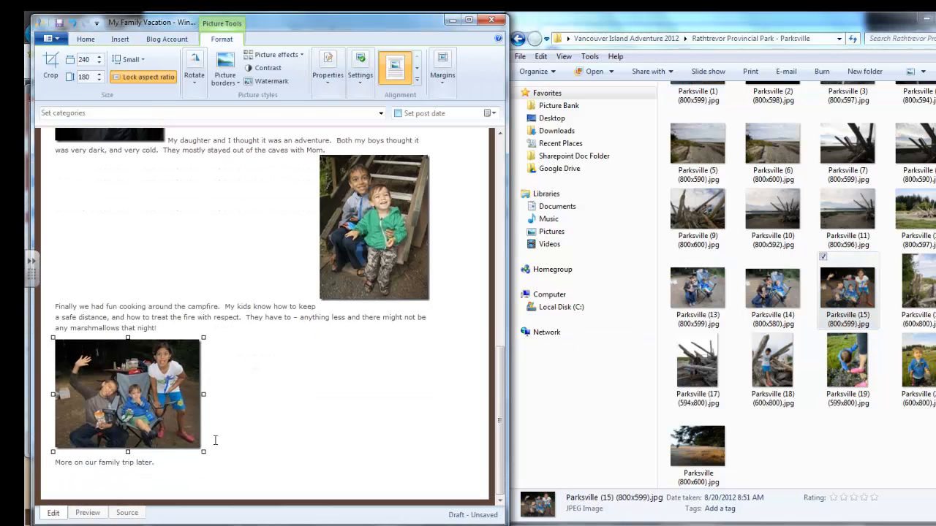
# Publish the finished post to the Kindergarten Blog and review its text and photos on the blog page.
pyautogui.scroll(15, 215, 440)
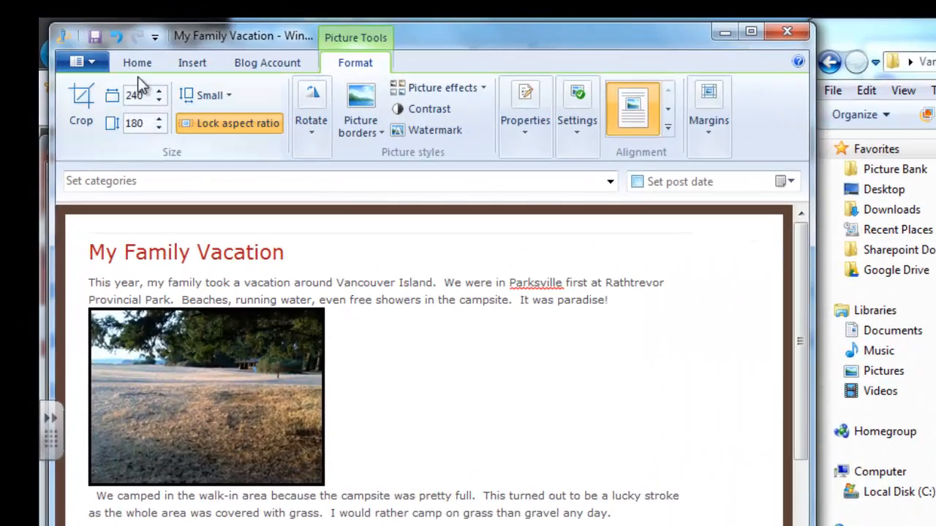
pyautogui.click(137, 62)
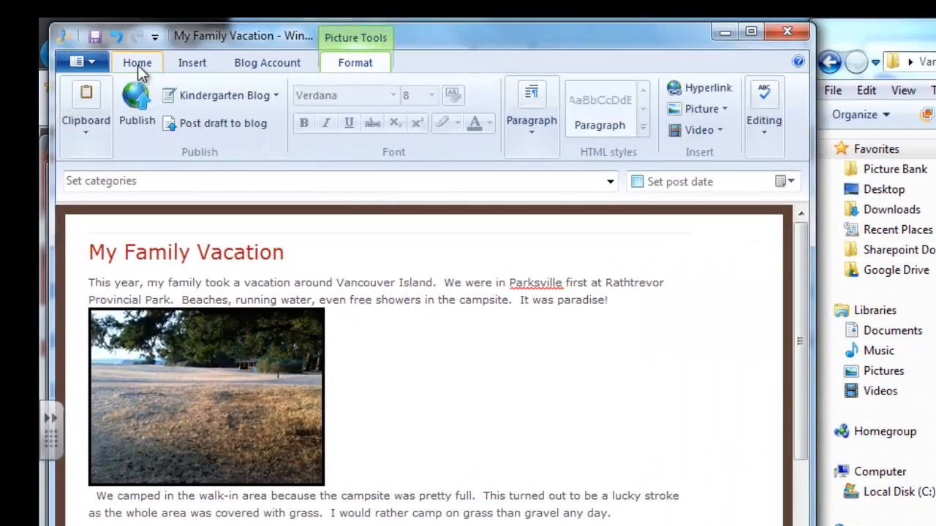
pyautogui.click(143, 106)
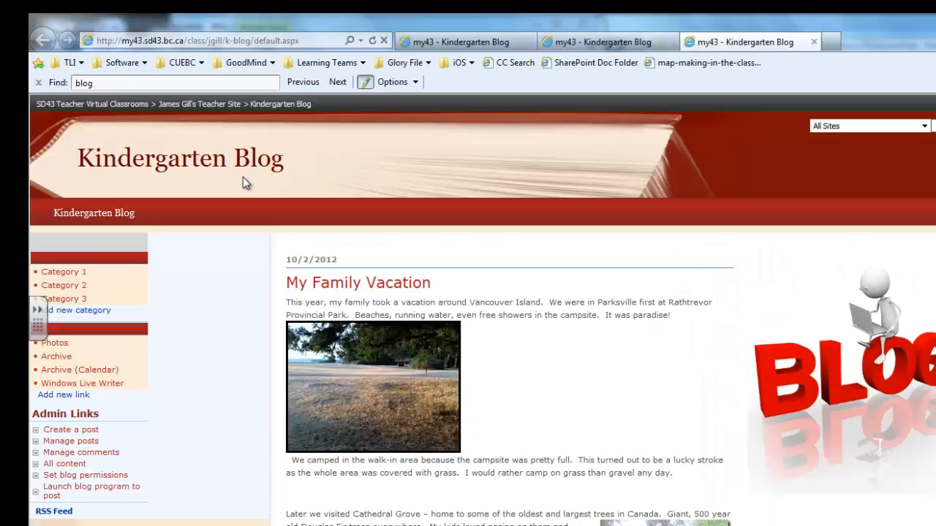
pyautogui.scroll(-7, 242, 184)
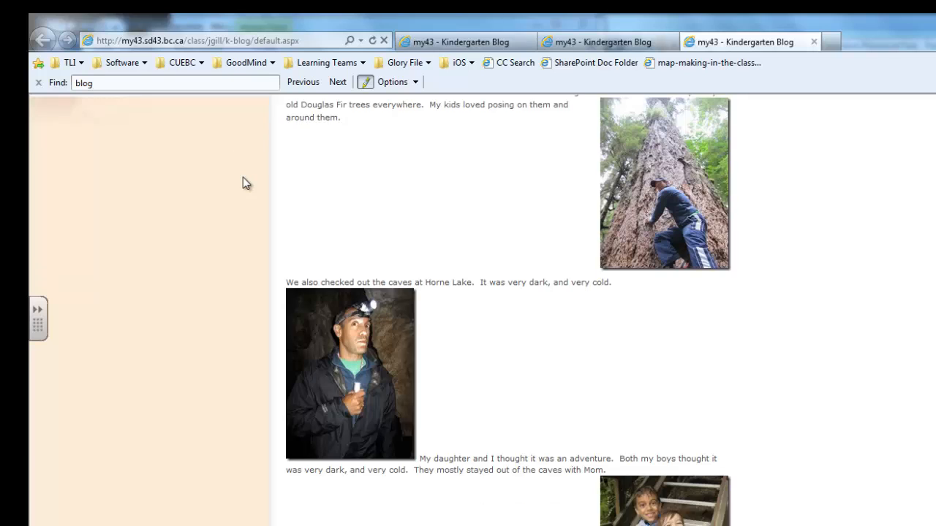
pyautogui.scroll(-3, 246, 183)
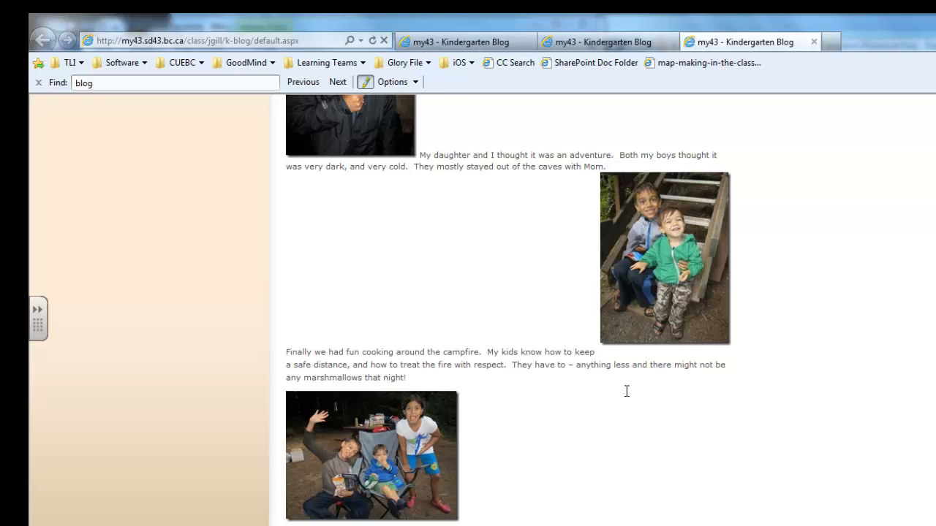
pyautogui.scroll(10, 626, 391)
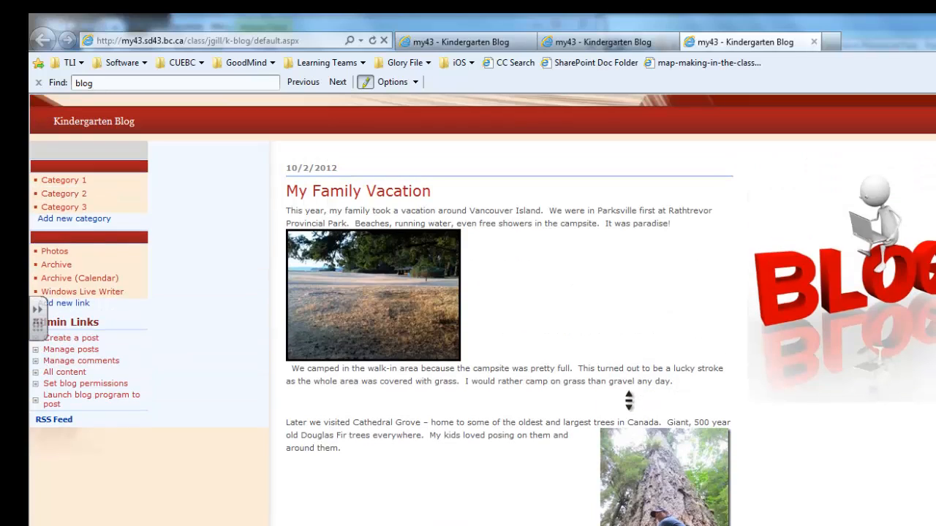